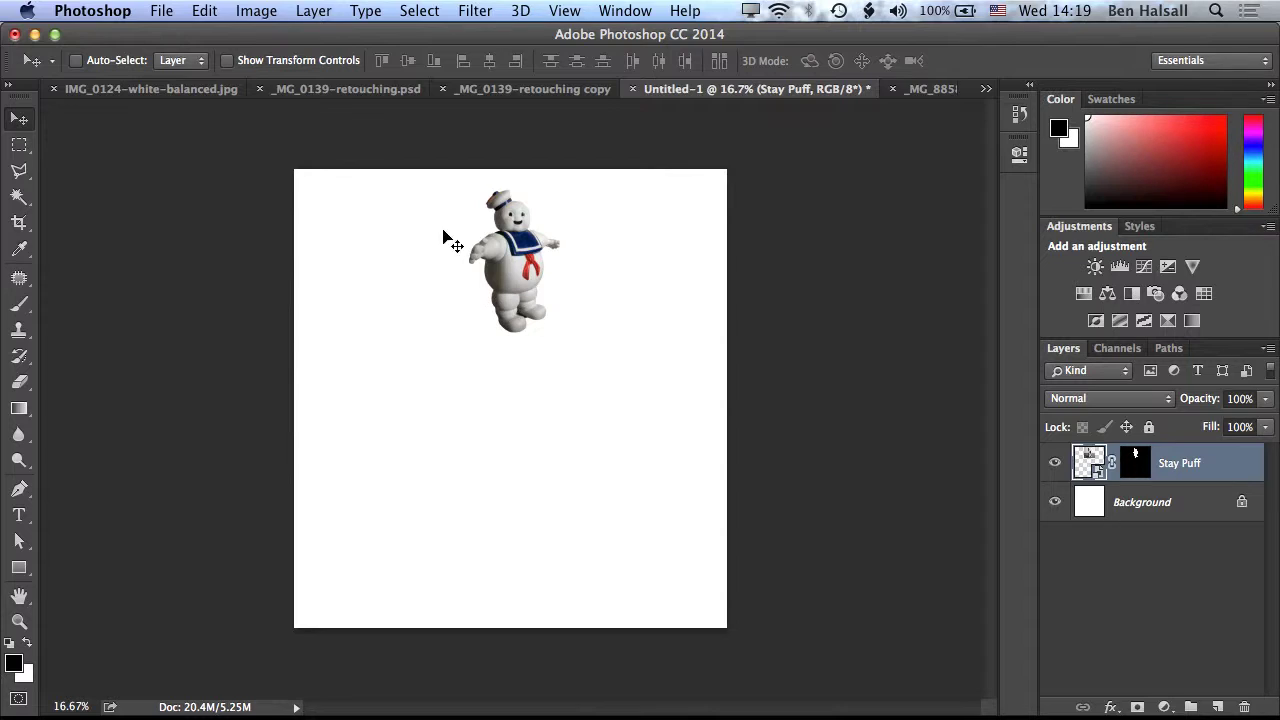
# Free-transform the Stay Puft figure, rotating it 1.8° about a pivot well below it
pyautogui.click(205, 12)
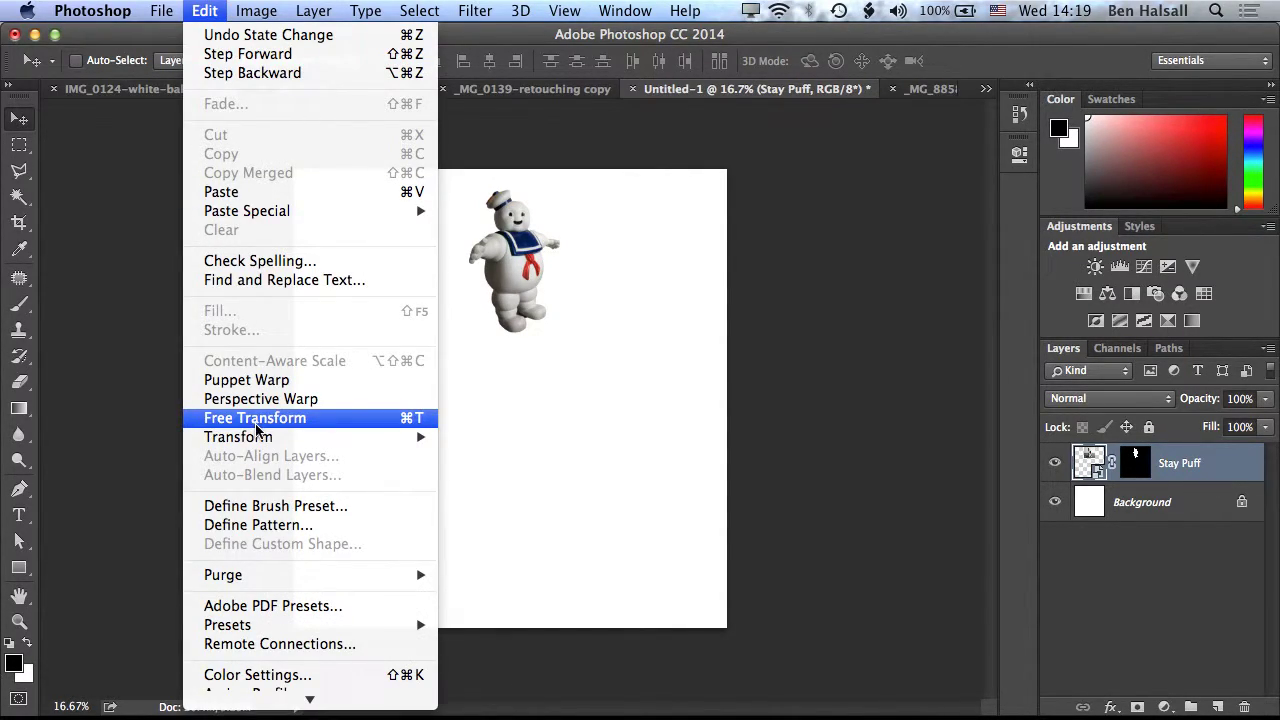
pyautogui.click(257, 420)
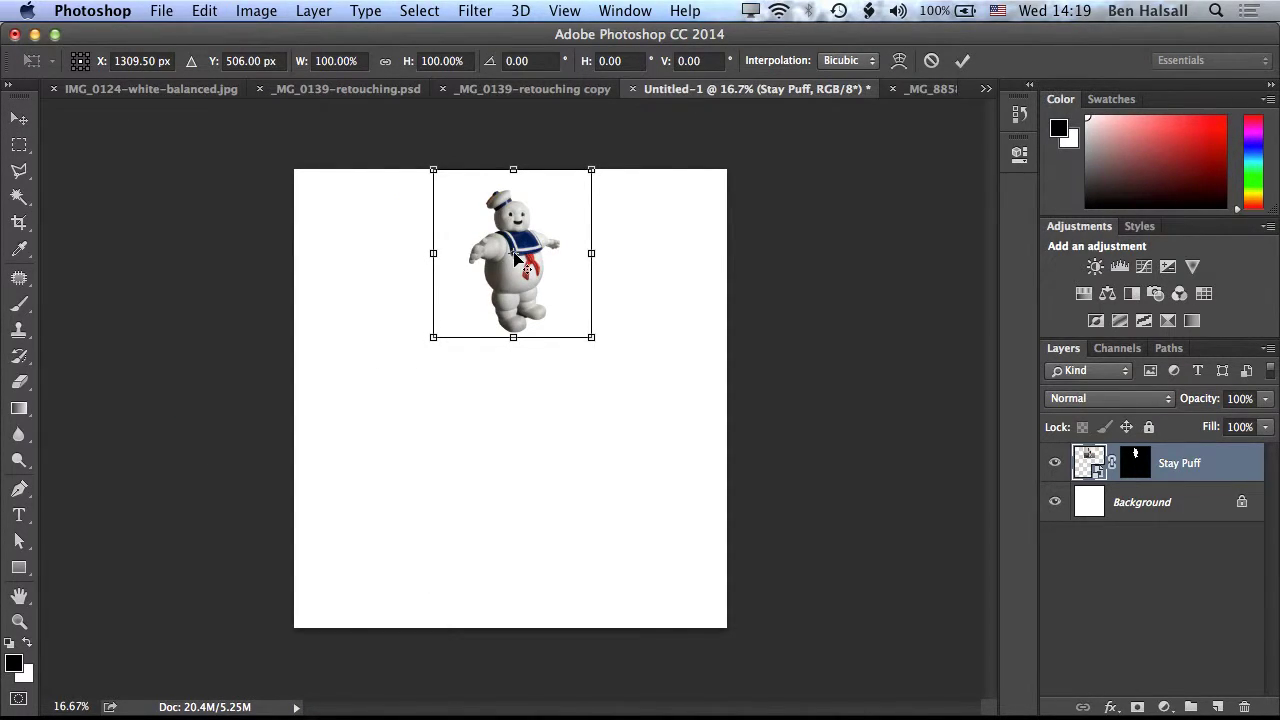
pyautogui.moveTo(515, 257); pyautogui.dragTo(511, 400)
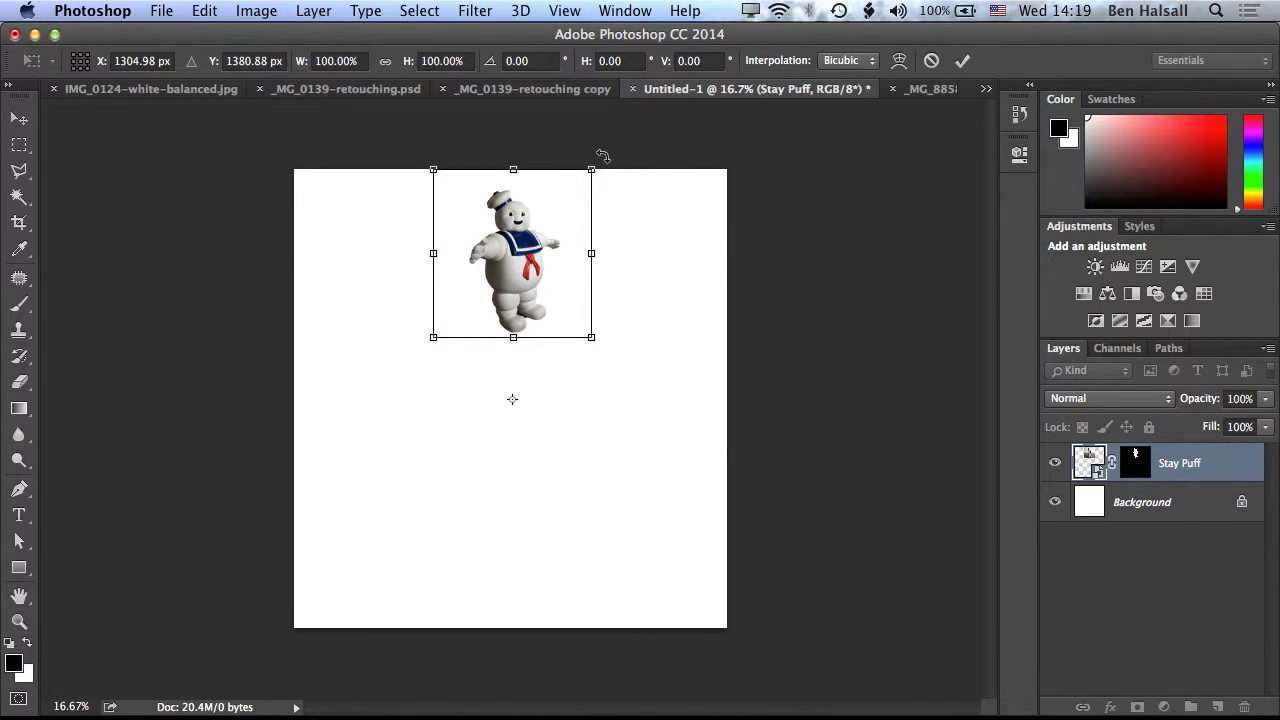
pyautogui.moveTo(602, 156); pyautogui.dragTo(680, 137)
pyautogui.press('Return')
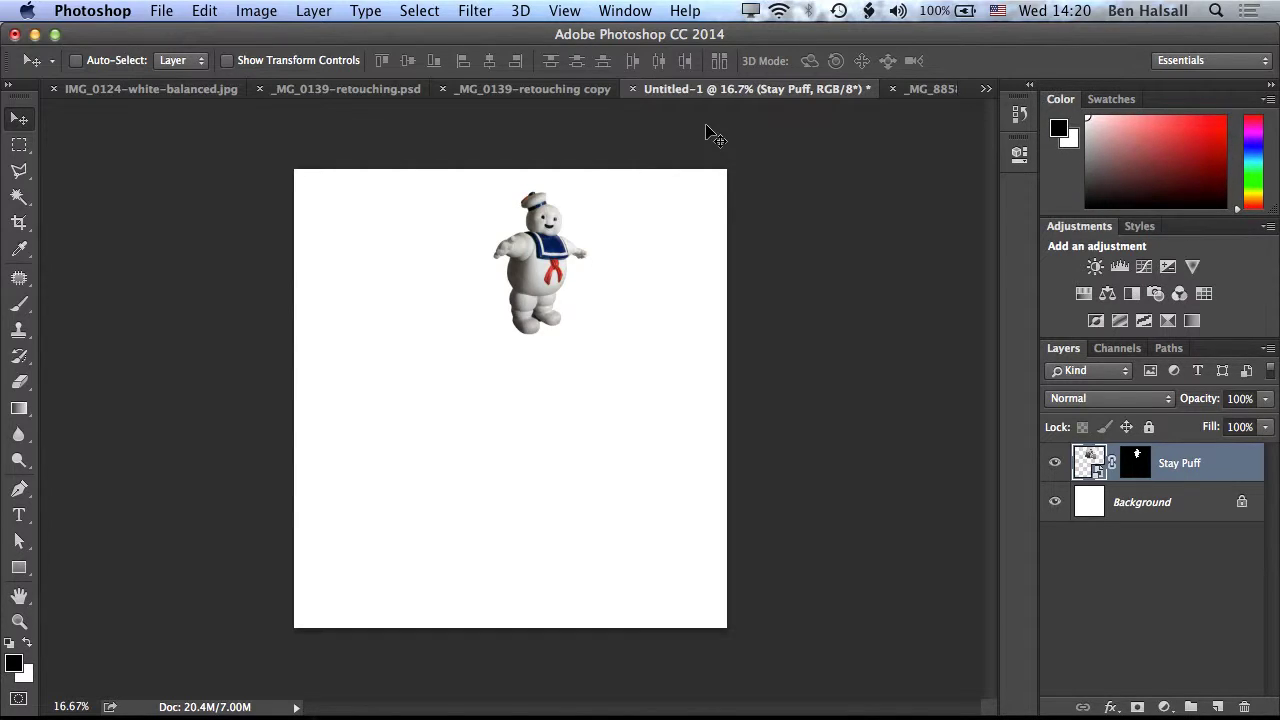
# Compare the rotation before and after, then repeat duplicate-and-rotate until 35 copies close the ring
pyautogui.press('super+z')
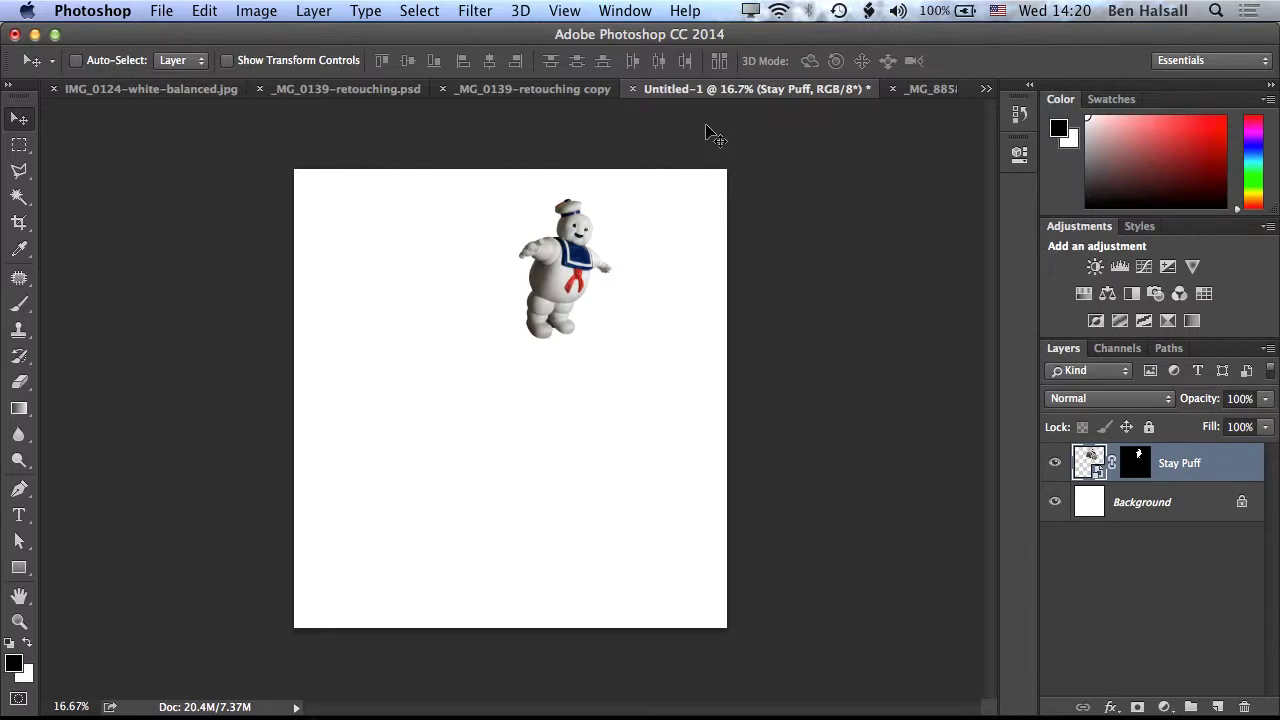
pyautogui.press('super+z')
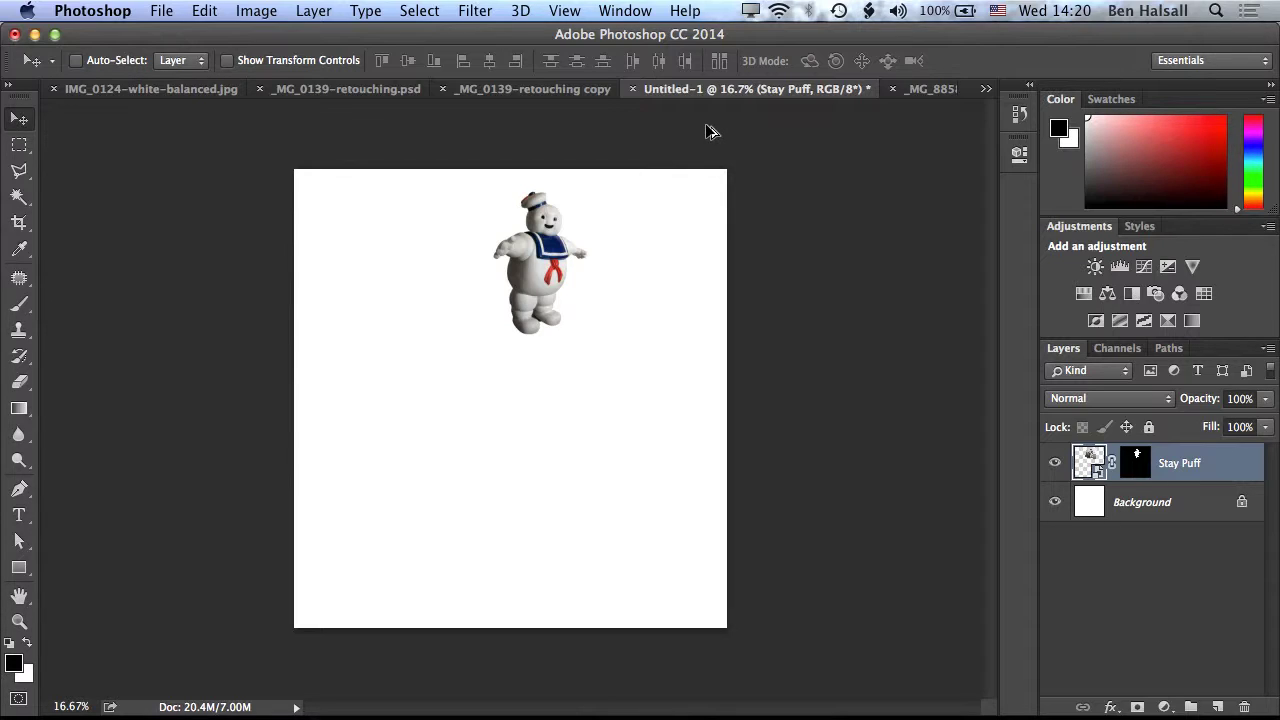
pyautogui.press('super+alt+shift+t')
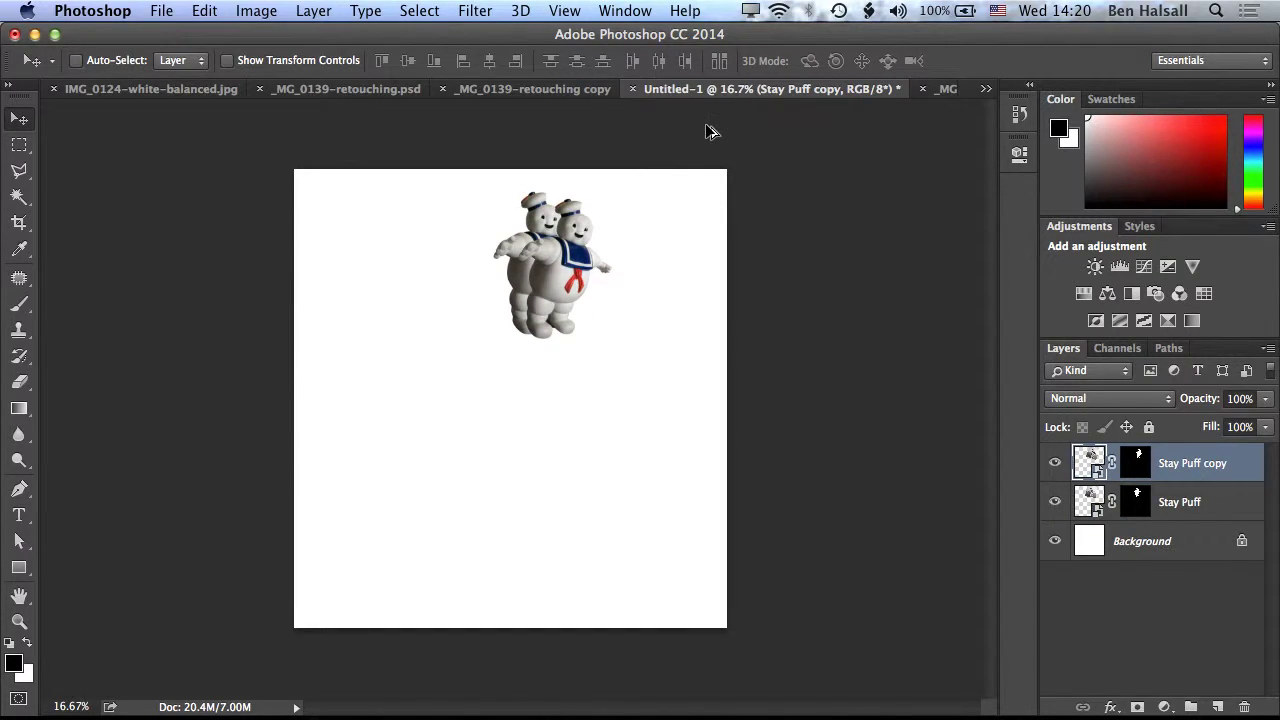
pyautogui.press('super+alt+shift+t')
pyautogui.press('super+alt+shift+t')
pyautogui.press('super+alt+shift+t')
pyautogui.press('super+alt+shift+t')
pyautogui.press('super+alt+shift+t')
pyautogui.press('super+alt+shift+t')
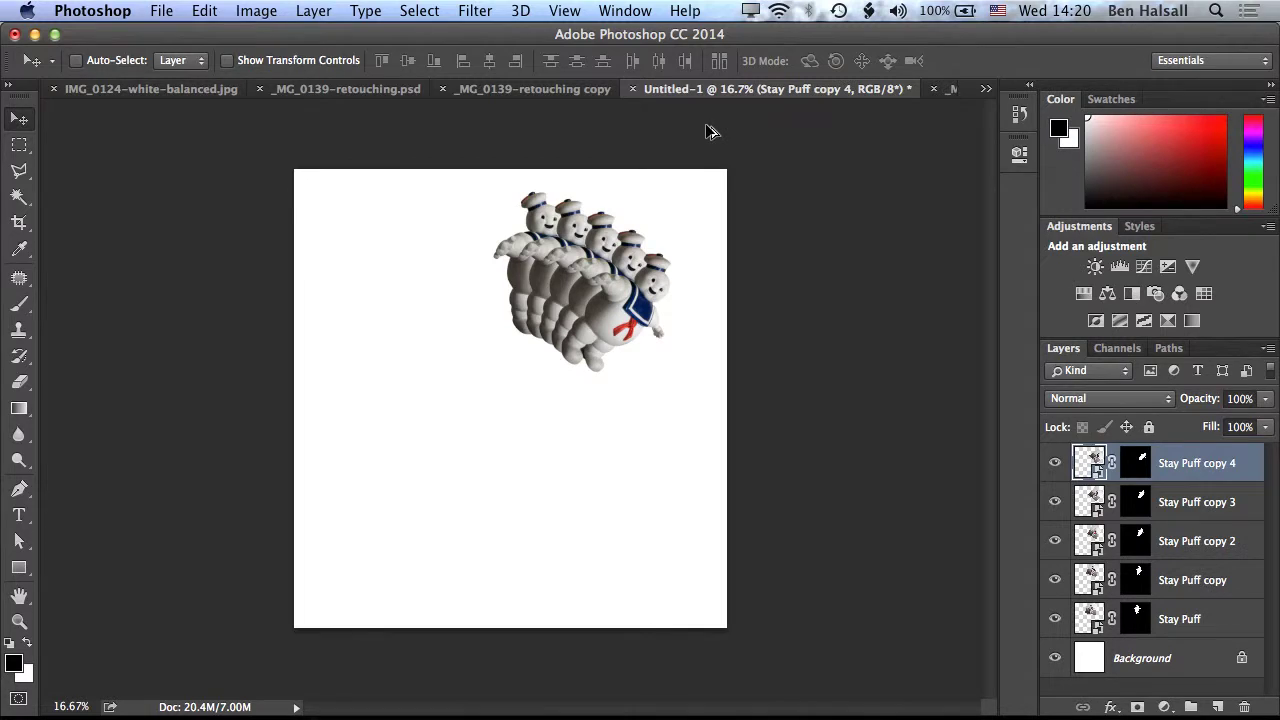
pyautogui.press('super+alt+shift+t')
pyautogui.press('super+alt+shift+t')
pyautogui.press('super+alt+shift+t')
pyautogui.press('super+alt+shift+t')
pyautogui.press('super+alt+shift+t')
pyautogui.press('super+alt+shift+t')
pyautogui.press('super+alt+shift+t')
pyautogui.press('super+alt+shift+t')
pyautogui.press('super+alt+shift+t')
pyautogui.press('super+alt+shift+t')
pyautogui.press('super+alt+shift+t')
pyautogui.press('super+alt+shift+t')
pyautogui.press('super+alt+shift+t')
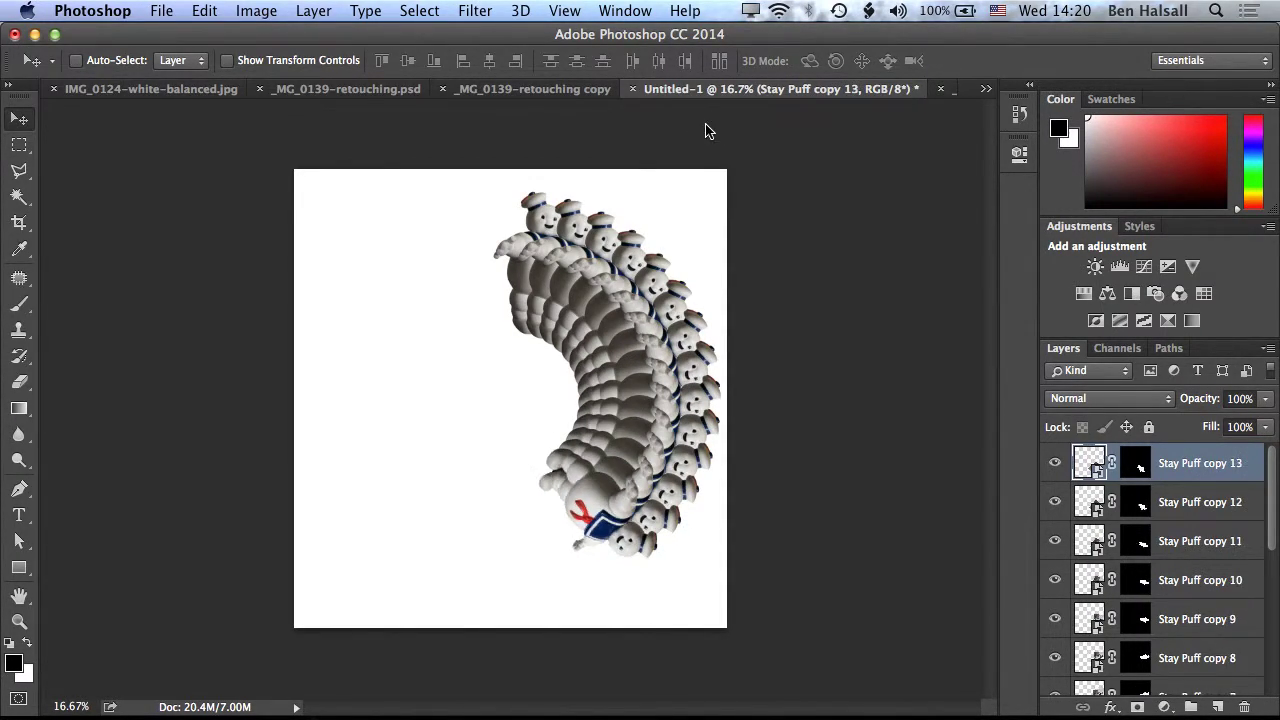
pyautogui.press('super+alt+shift+t')
pyautogui.press('super+alt+shift+t')
pyautogui.press('super+alt+shift+t')
pyautogui.press('super+alt+shift+t')
pyautogui.press('super+alt+shift+t')
pyautogui.press('super+alt+shift+t')
pyautogui.press('super+alt+shift+t')
pyautogui.press('super+alt+shift+t')
pyautogui.press('super+alt+shift+t')
pyautogui.press('super+alt+shift+t')
pyautogui.press('super+alt+shift+t')
pyautogui.press('super+alt+shift+t')
pyautogui.press('super+alt+shift+t')
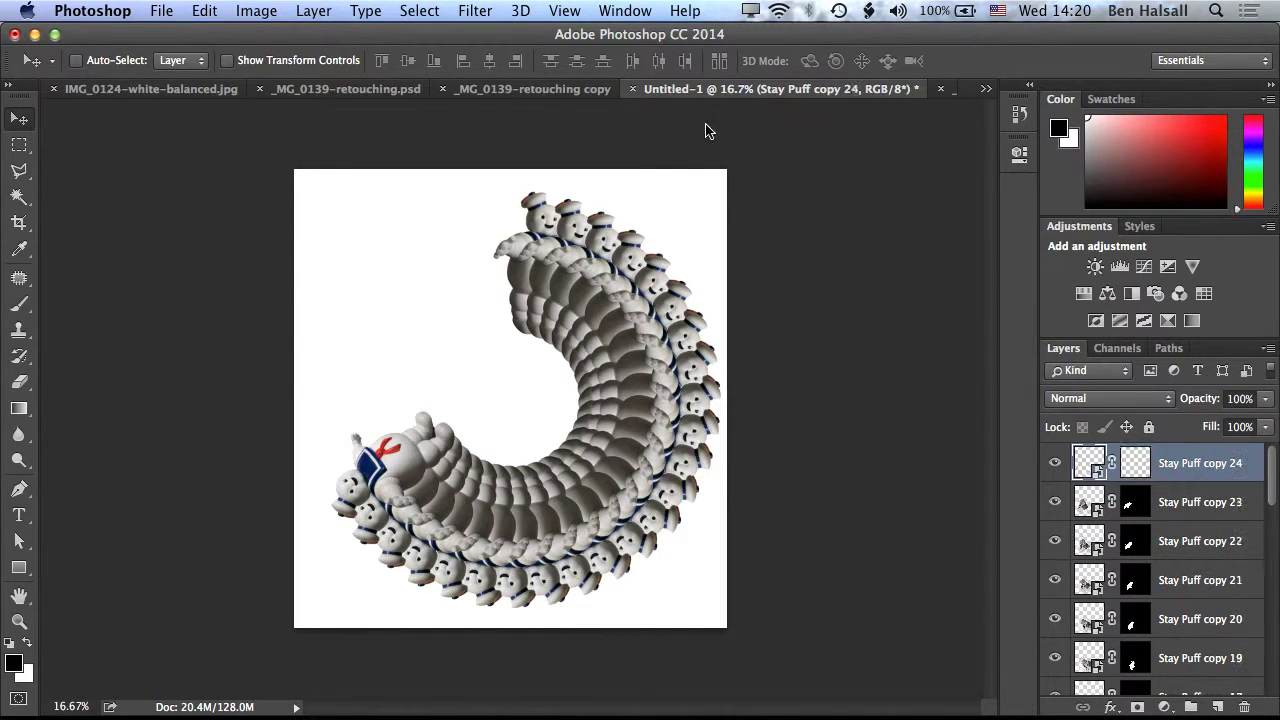
pyautogui.press('super+alt+shift+t')
pyautogui.press('super+alt+shift+t')
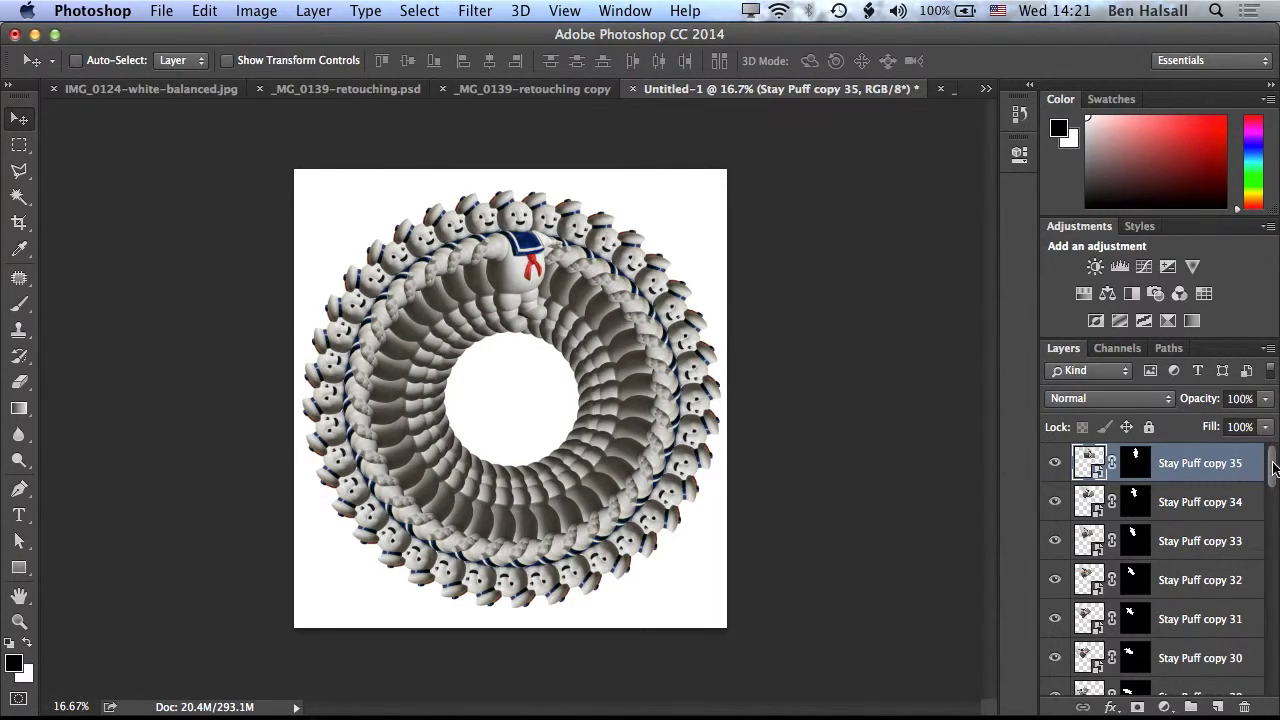
# Select every figure layer and put them in a new group named 'Stay Puff'
pyautogui.moveTo(1274, 470); pyautogui.dragTo(1272, 700)
pyautogui.keyDown('shift'); pyautogui.click(1182, 637); pyautogui.keyUp('shift')
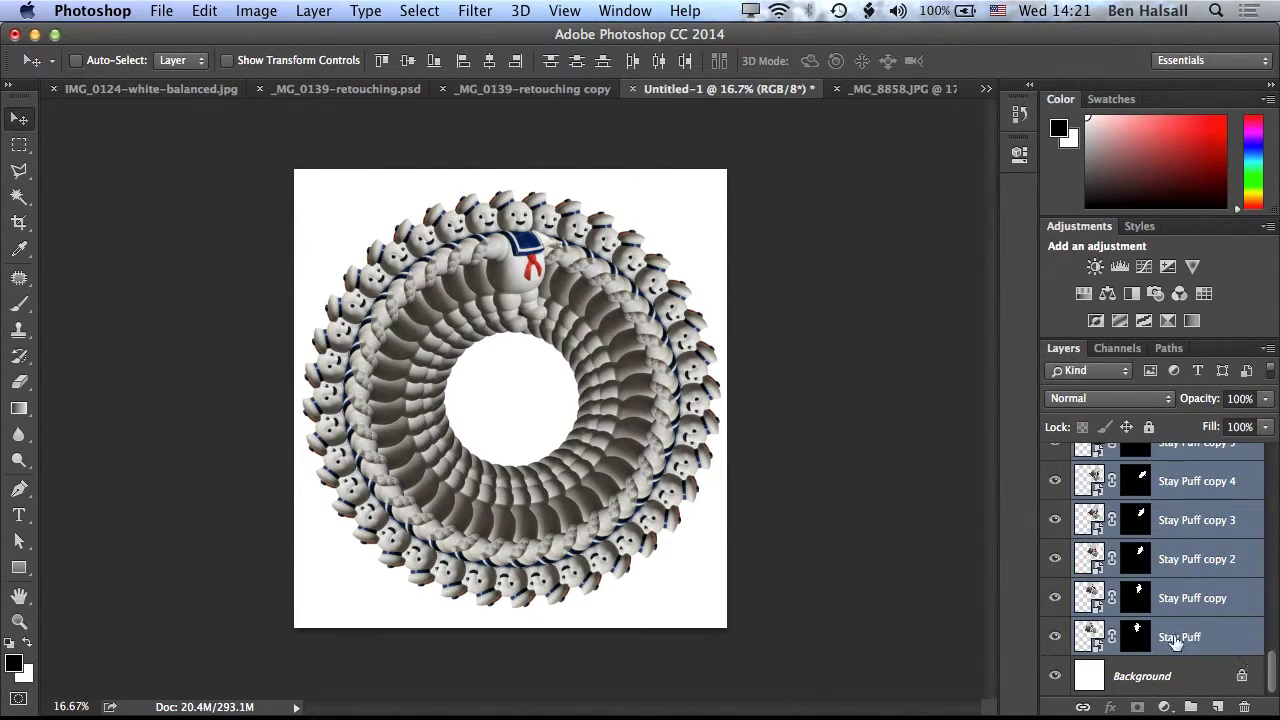
pyautogui.moveTo(1272, 670); pyautogui.dragTo(1270, 462)
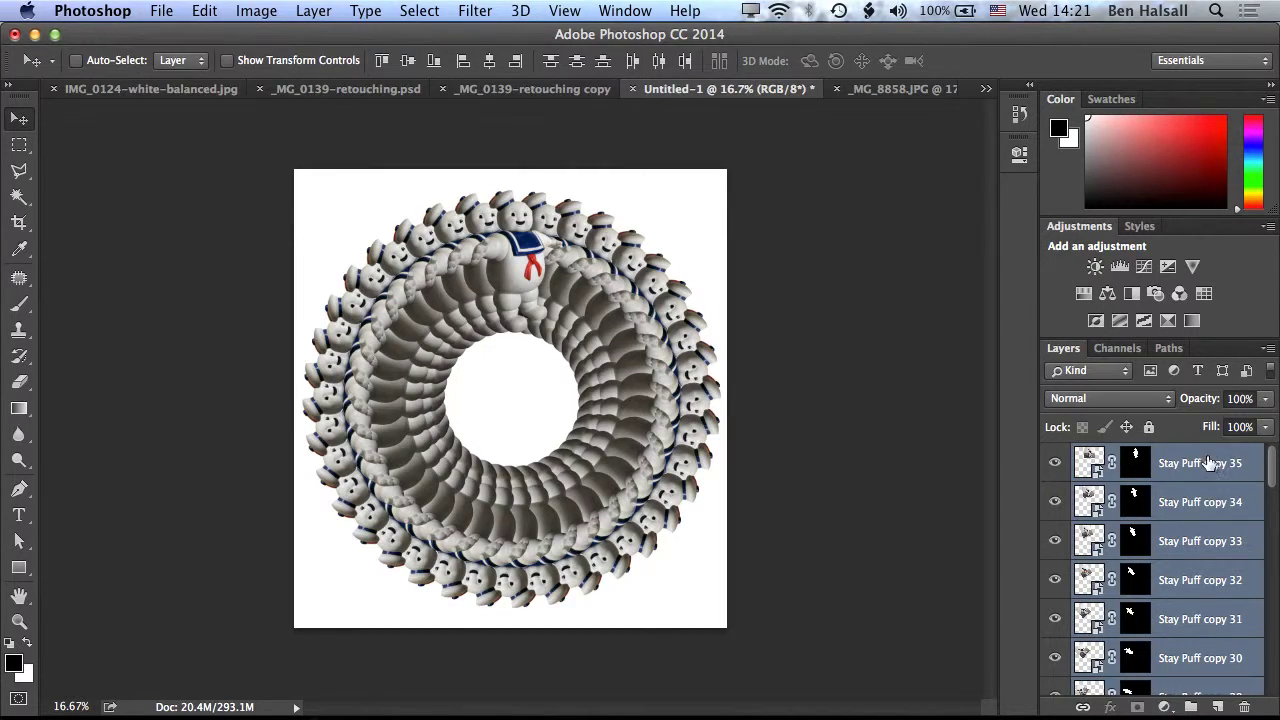
pyautogui.click(1267, 352)
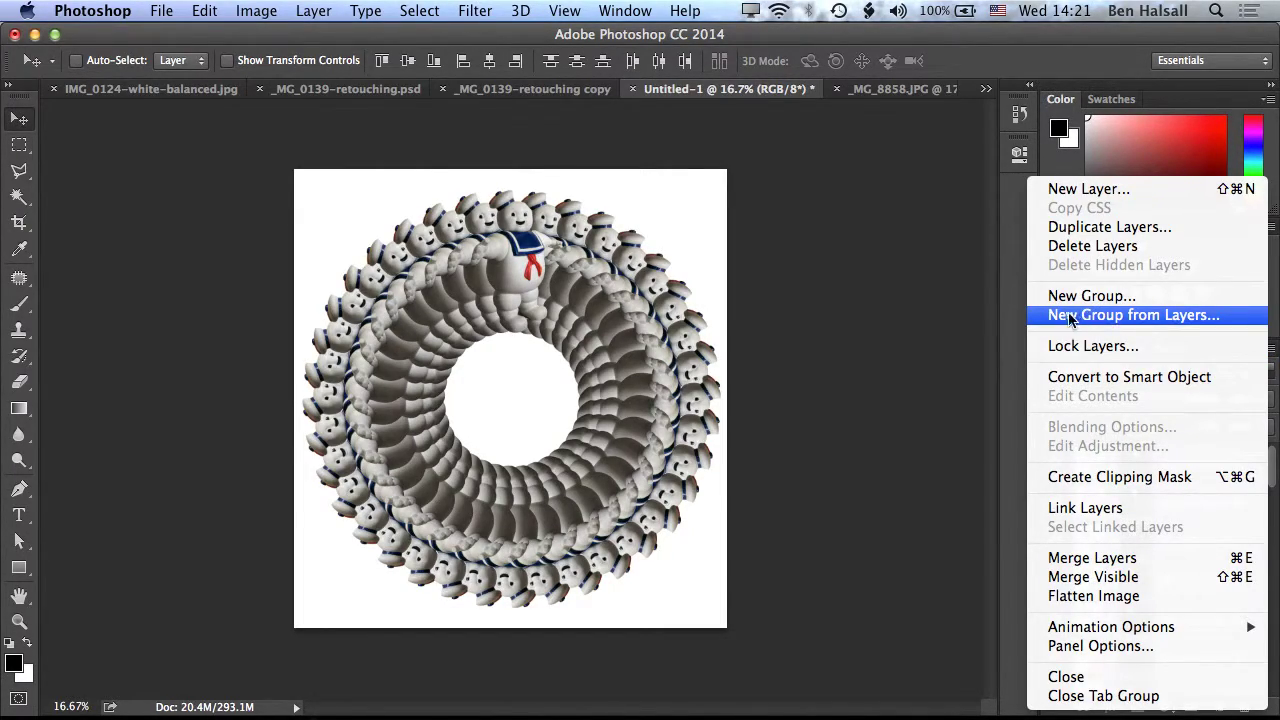
pyautogui.click(1160, 318)
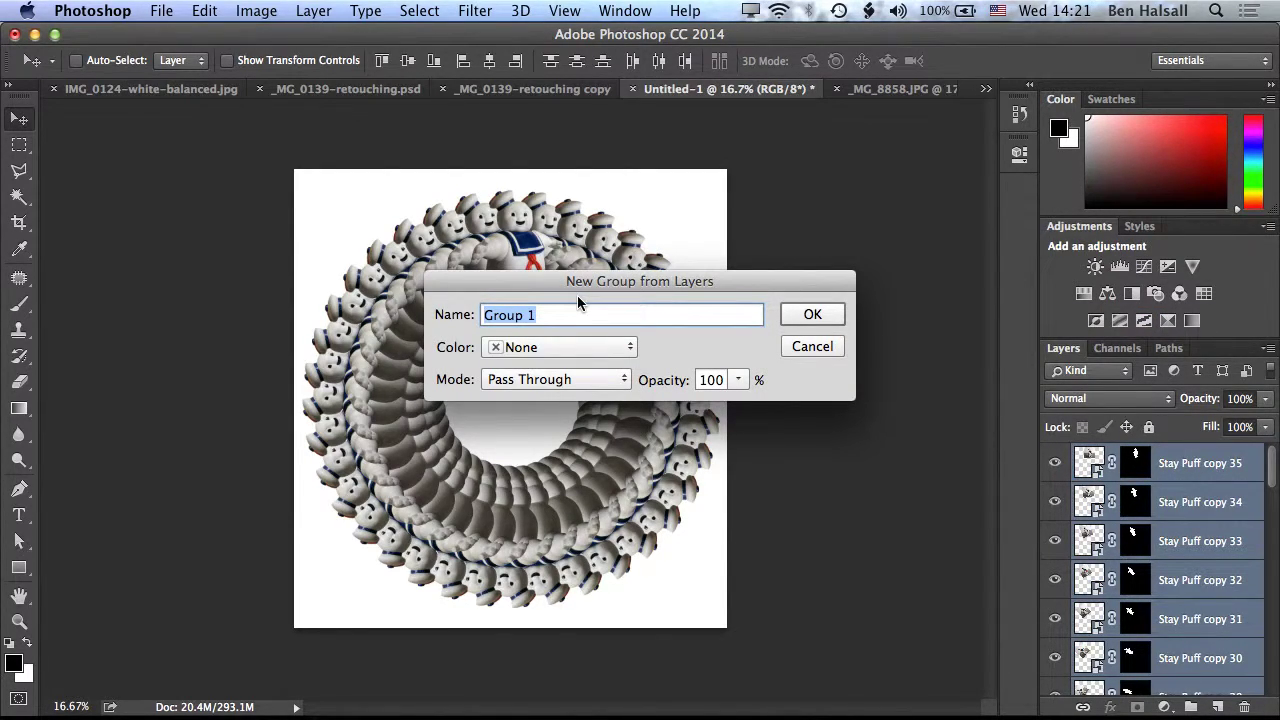
pyautogui.write('Stay Puff')
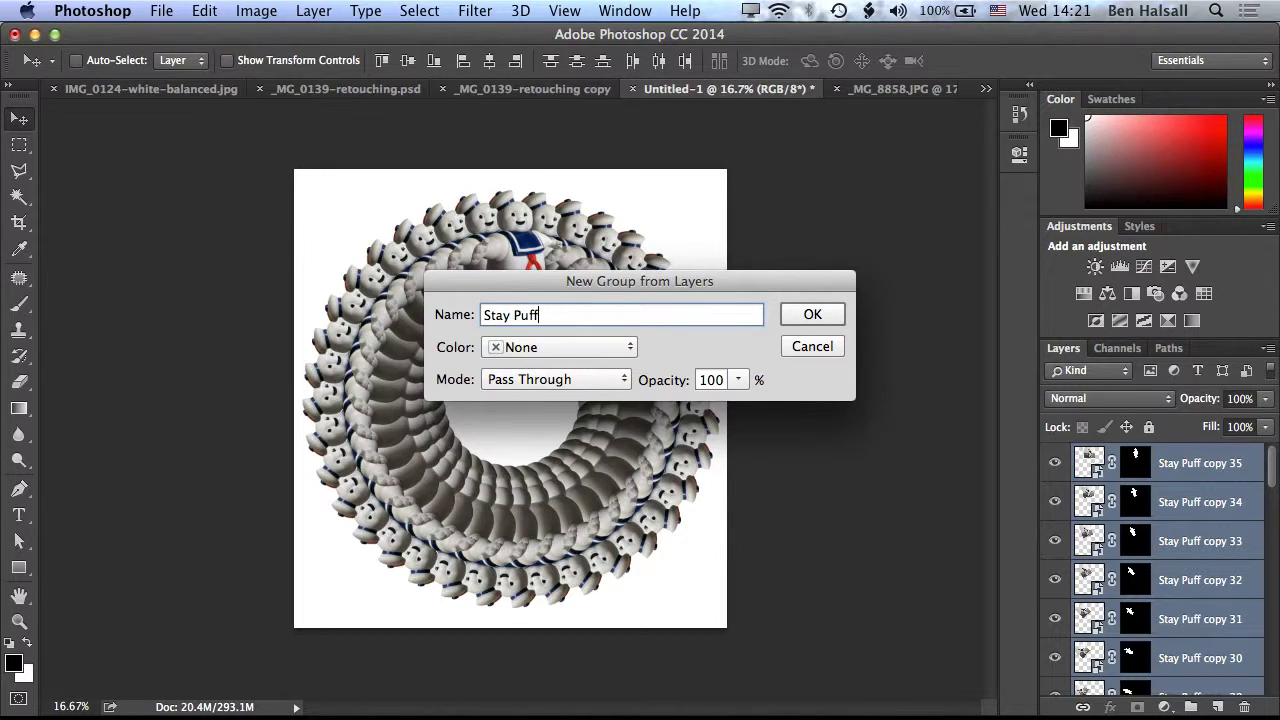
pyautogui.press('Return')
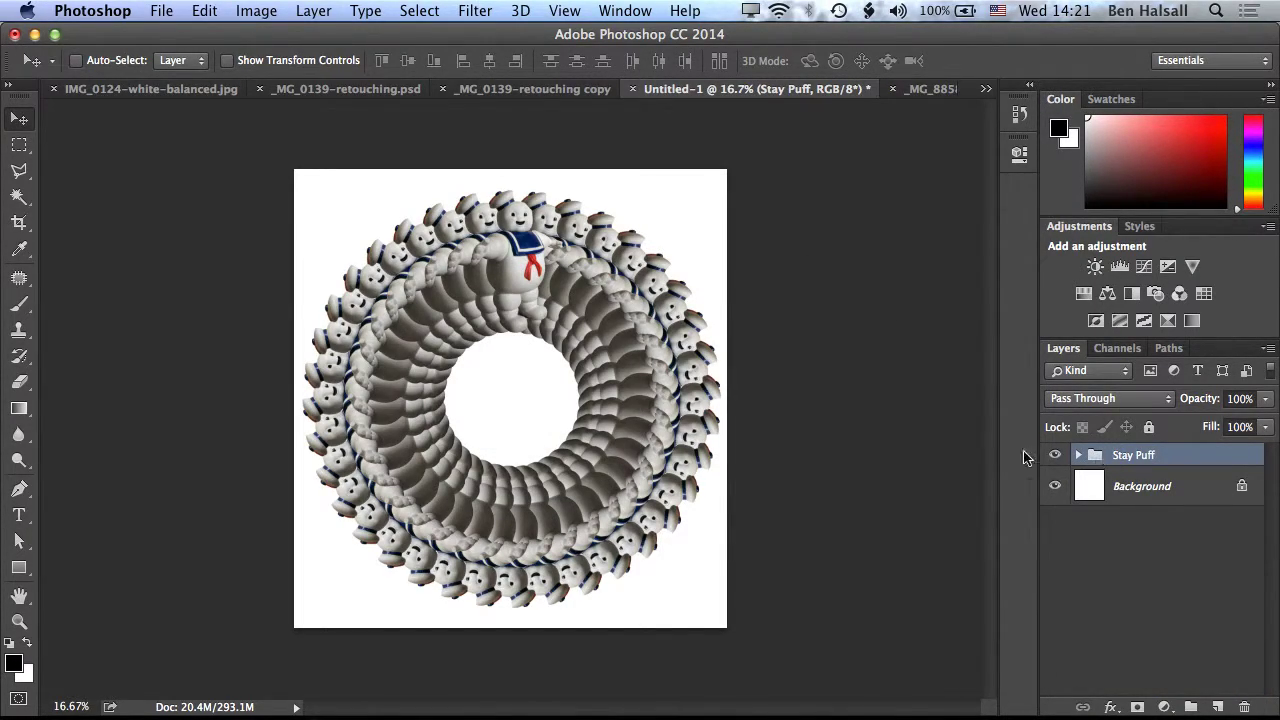
# Add a new empty layer and hide the Stay Puff group
pyautogui.click(1055, 455)
pyautogui.click(1055, 455)
pyautogui.click(1219, 707)
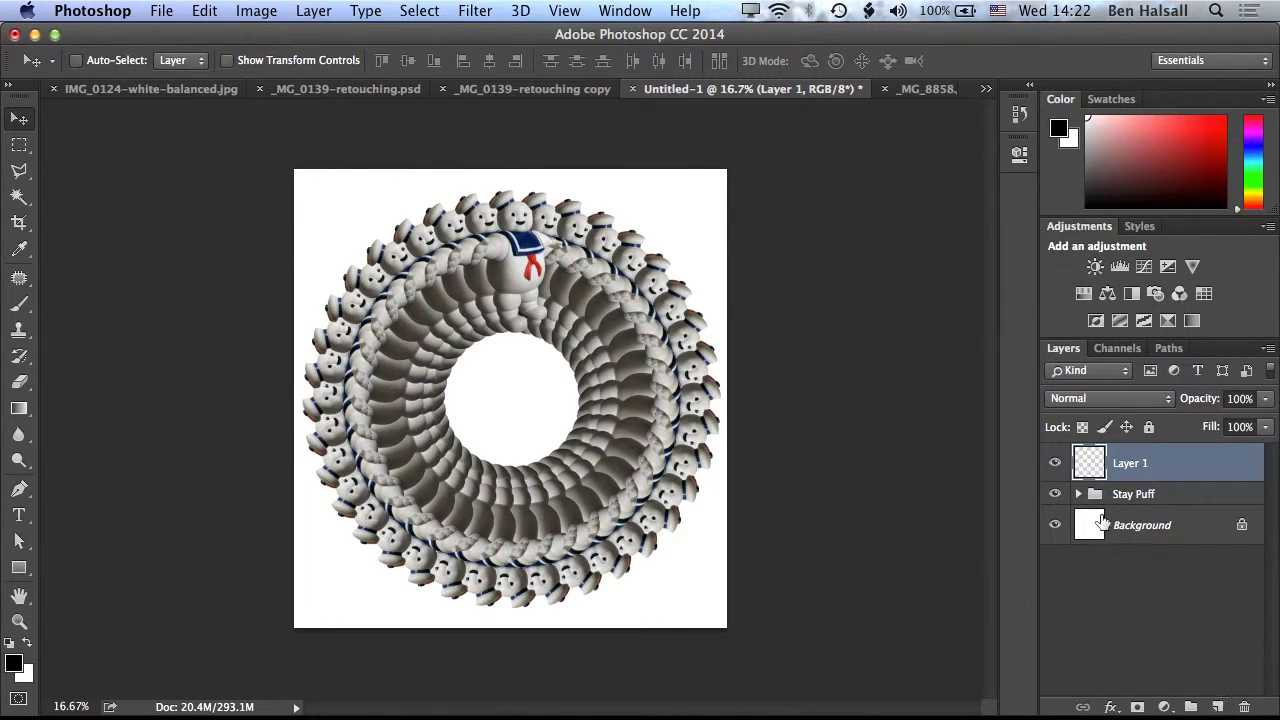
pyautogui.click(1054, 494)
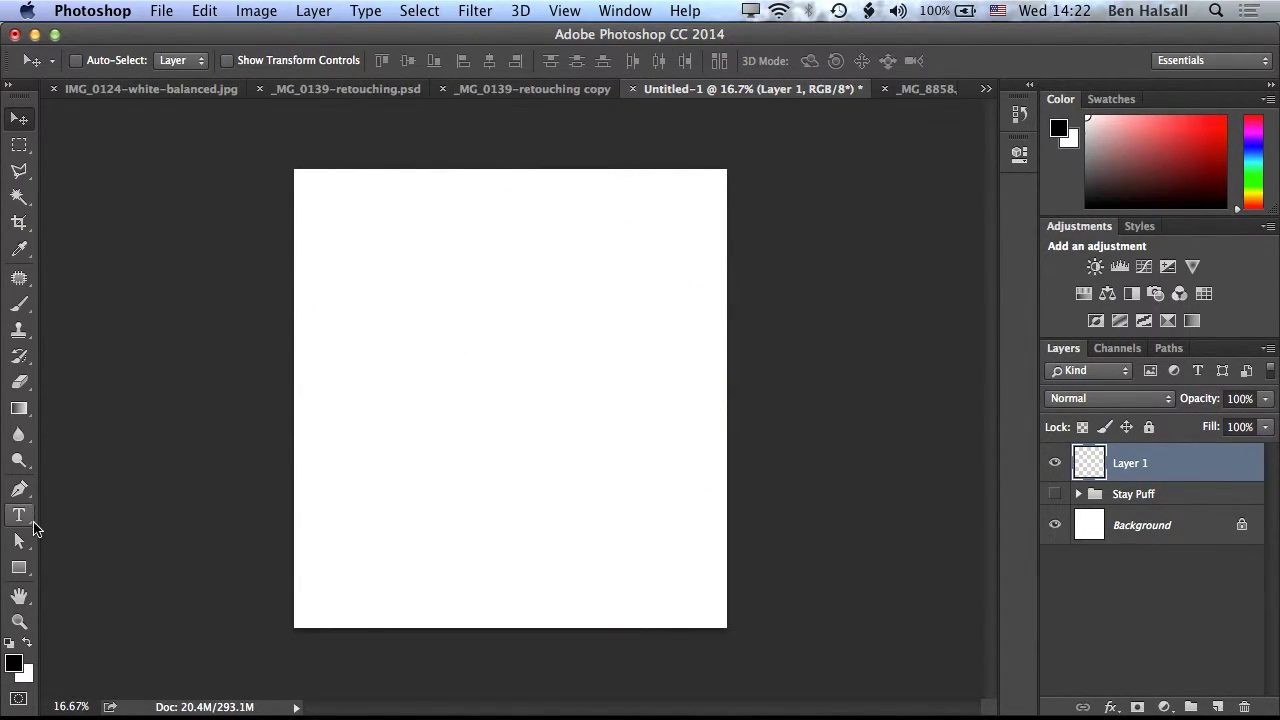
# Set up the Brush tool at size 80 with 80% opacity
pyautogui.click(19, 303)
pyautogui.press('[')
pyautogui.press('[')
pyautogui.press('[')
pyautogui.press('[')
pyautogui.press('[')
pyautogui.press('[')
pyautogui.press('[')
pyautogui.press('[')
pyautogui.press('[')
pyautogui.press('[')
pyautogui.press('[')
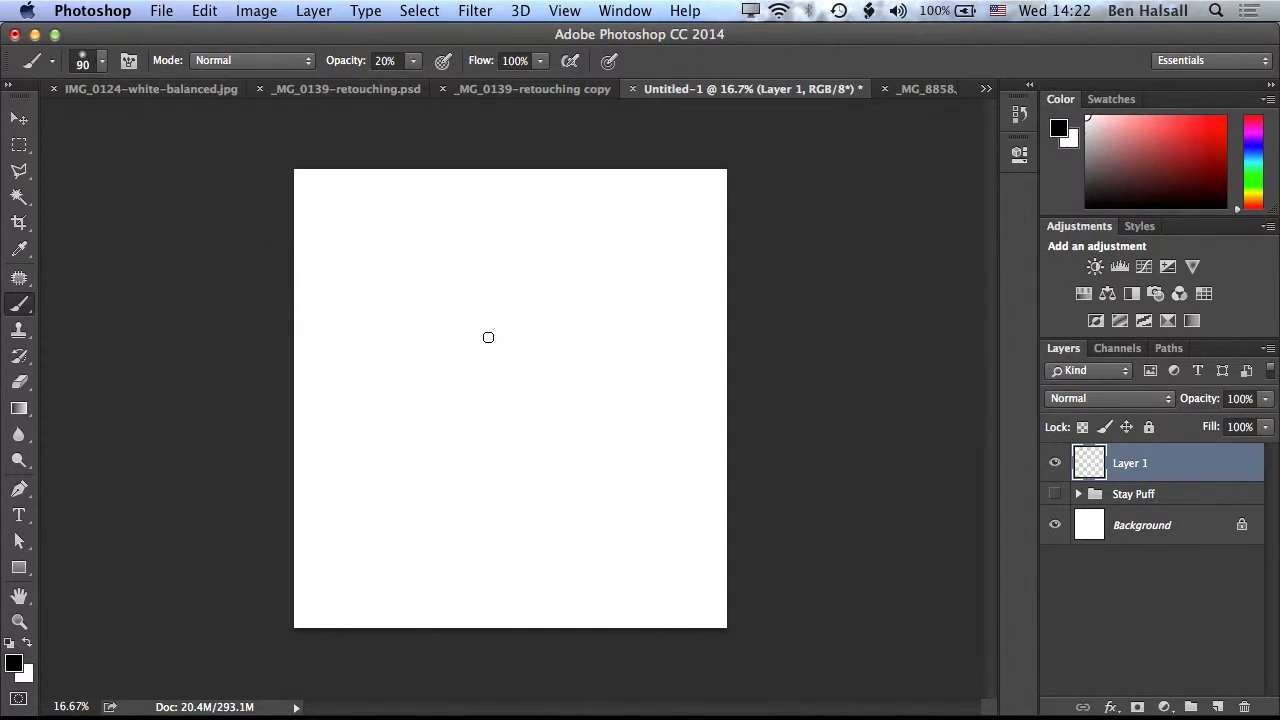
pyautogui.press('[')
pyautogui.press('Return')
pyautogui.write('80')
pyautogui.press('Tab')
pyautogui.press('Return')
# Paint a looping black stroke and marquee a rectangle around it
pyautogui.moveTo(528, 411)
pyautogui.mouseDown()
pyautogui.moveTo(619, 365)
pyautogui.moveTo(581, 371)
pyautogui.mouseUp()
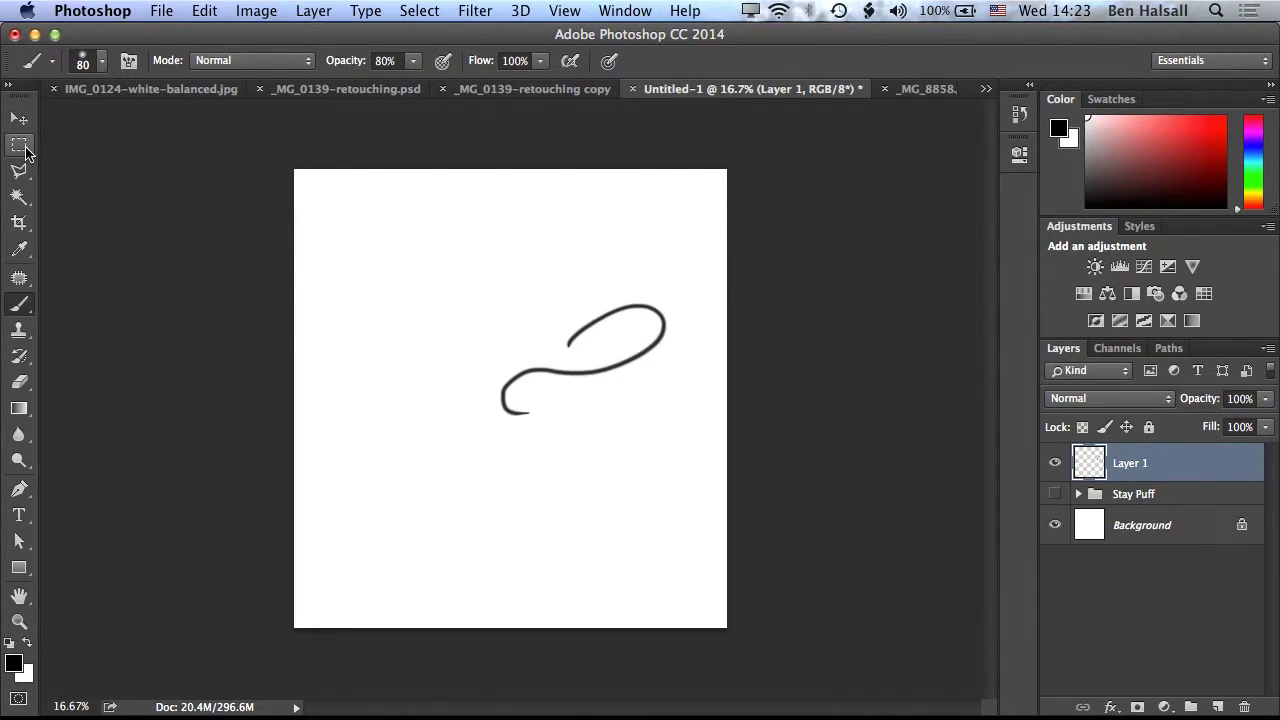
pyautogui.click(19, 145)
pyautogui.moveTo(465, 273)
pyautogui.mouseDown()
pyautogui.moveTo(643, 371)
pyautogui.moveTo(696, 436)
pyautogui.mouseUp()
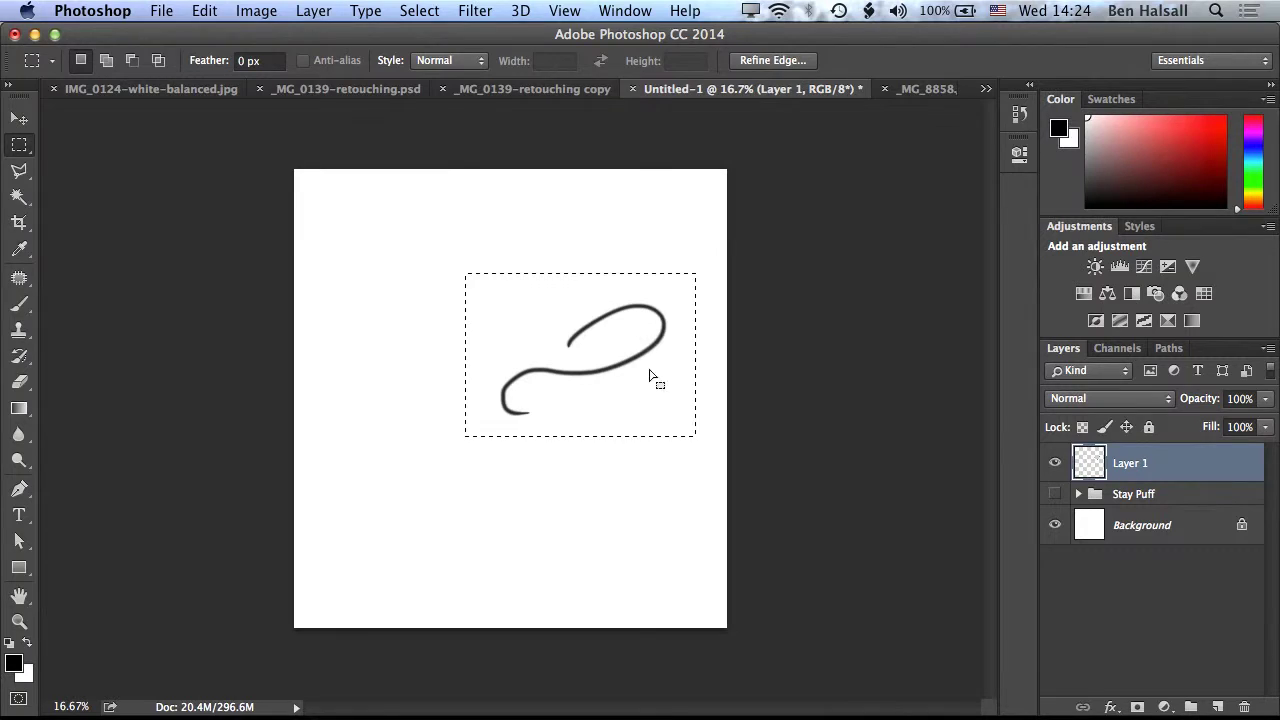
pyautogui.click(204, 11)
pyautogui.moveTo(295, 437)
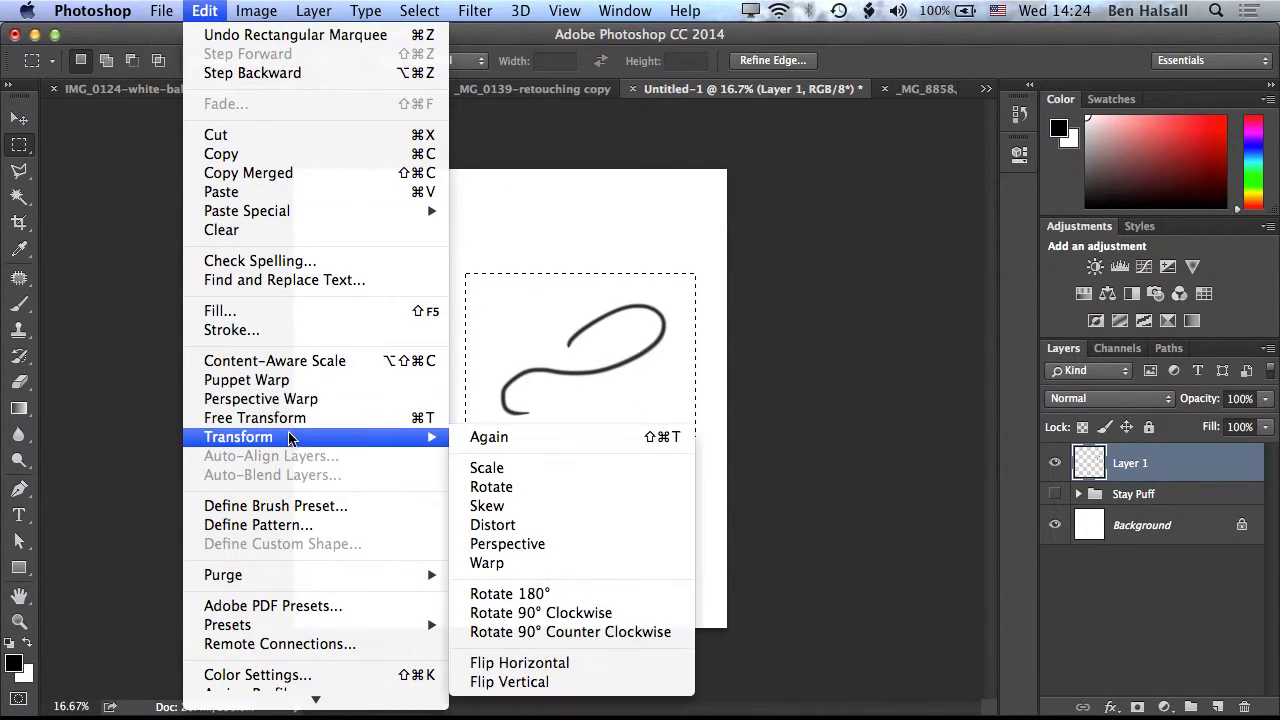
pyautogui.click(521, 487)
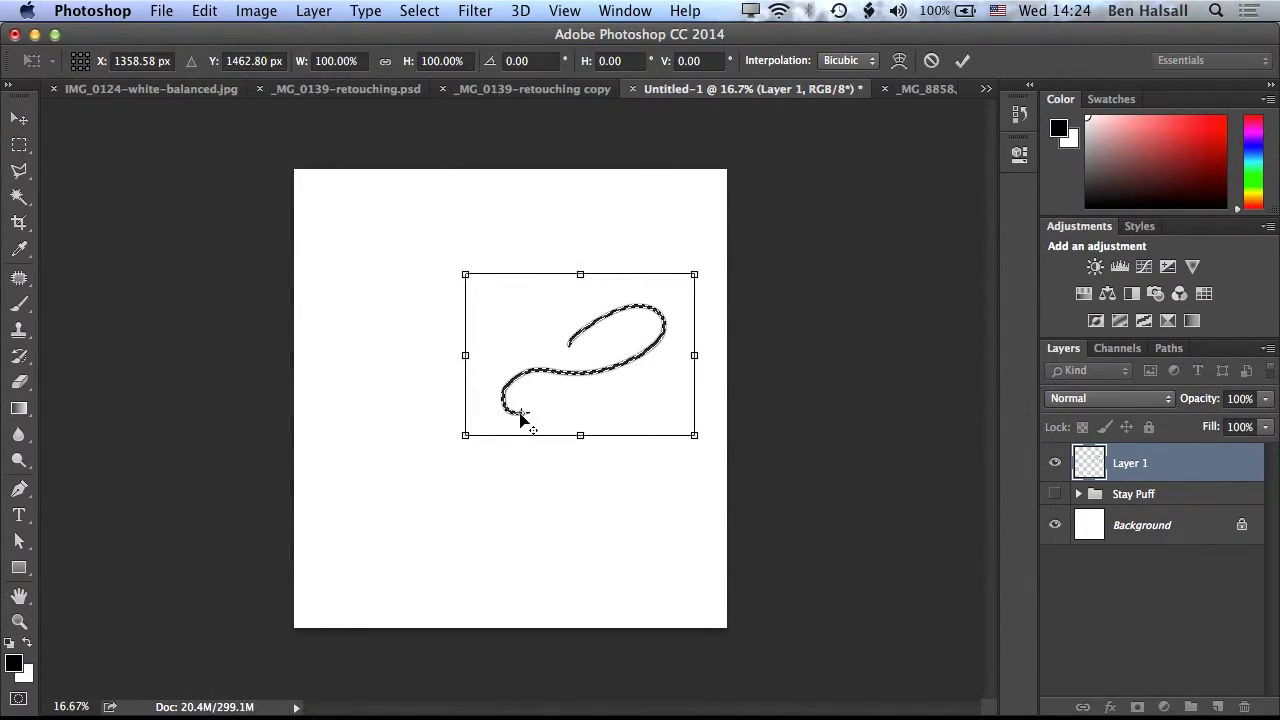
pyautogui.moveTo(520, 414); pyautogui.dragTo(502, 396)
pyautogui.moveTo(703, 266)
pyautogui.mouseDown()
pyautogui.moveTo(712, 290)
pyautogui.moveTo(717, 281)
pyautogui.mouseUp()
pyautogui.press('Escape')
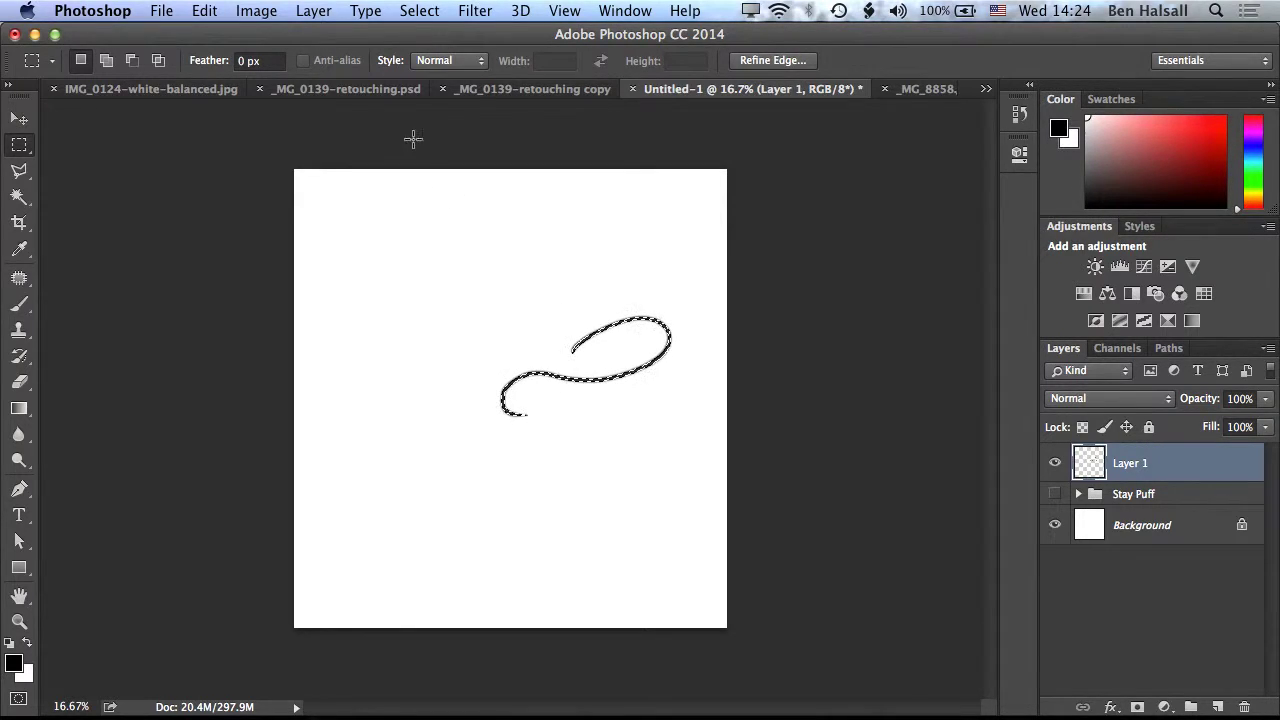
# Step back the last two selection changes with Cmd+Opt+Z, then deselect with Cmd+D
pyautogui.hotkey('shift', 'alt')
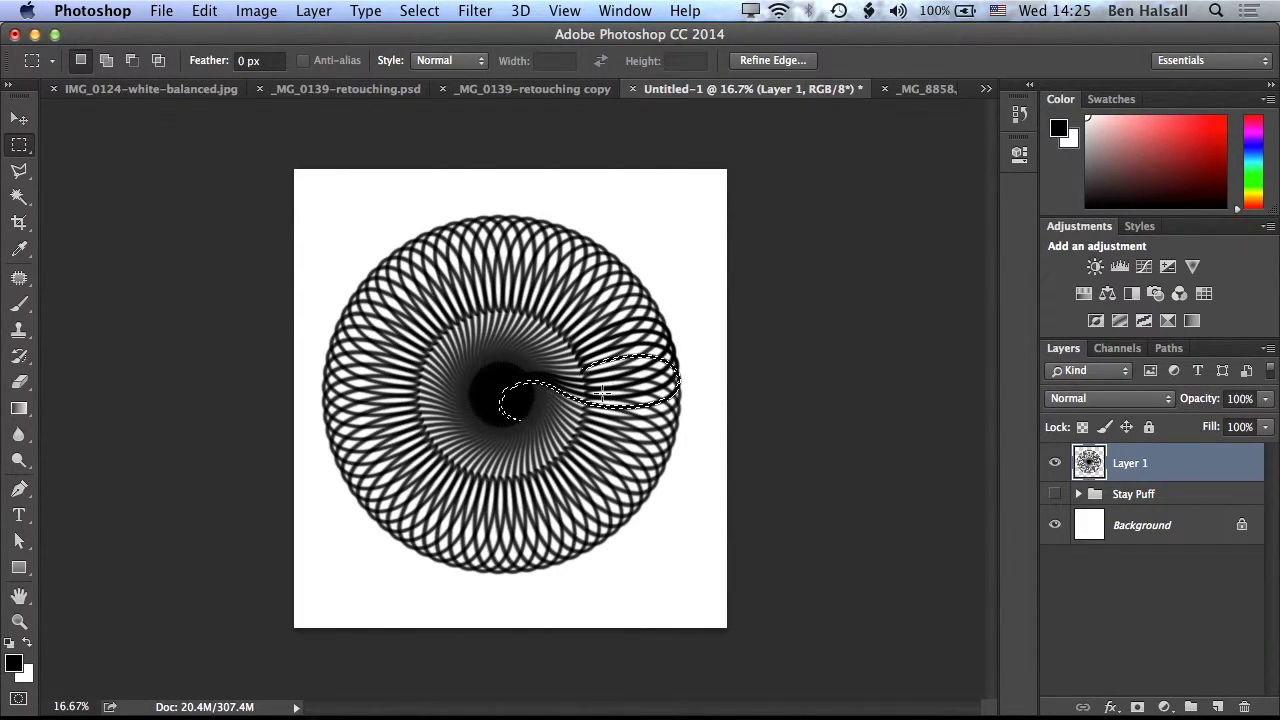
pyautogui.press('alt')
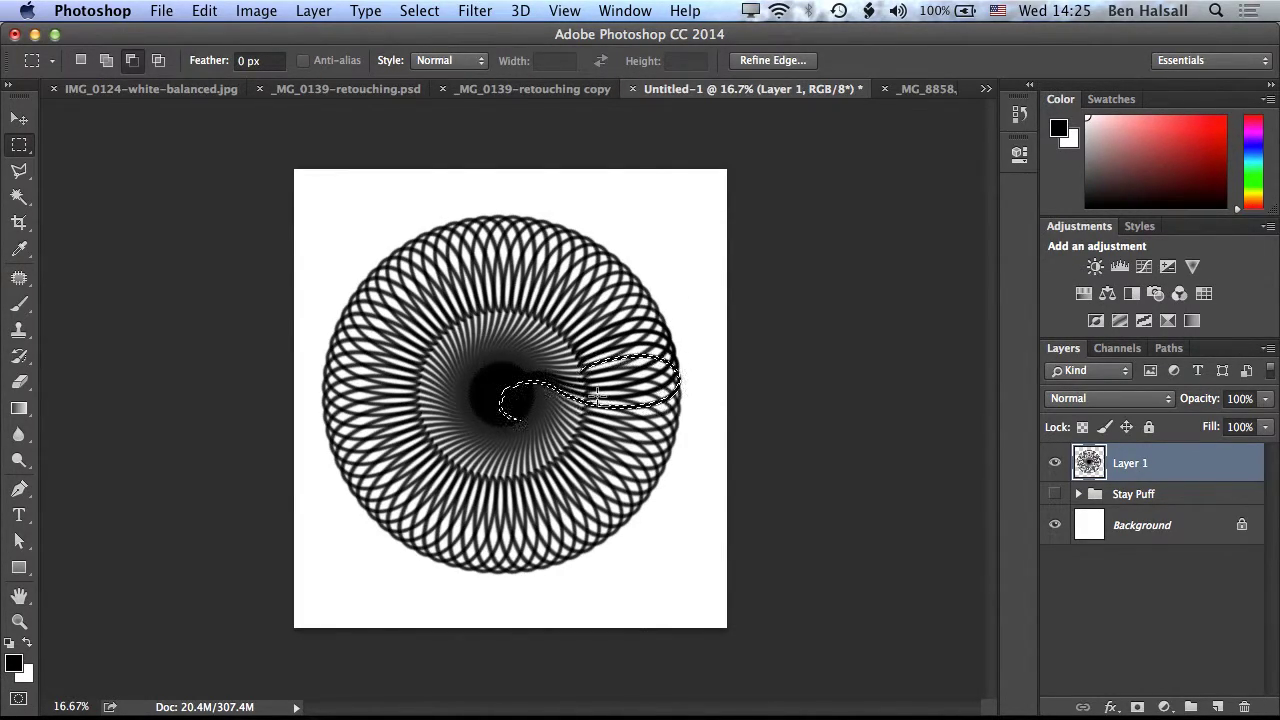
pyautogui.press('alt+super+z')
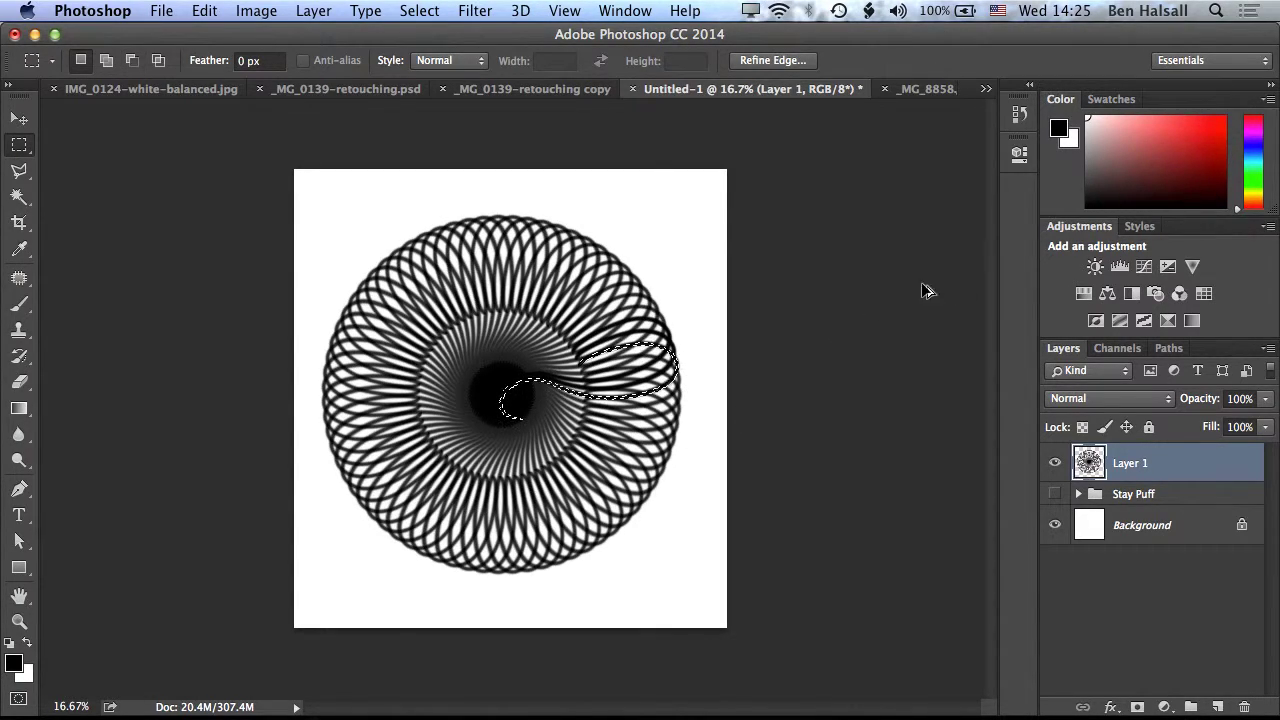
pyautogui.press('alt+super+z')
pyautogui.press('alt+super+z')
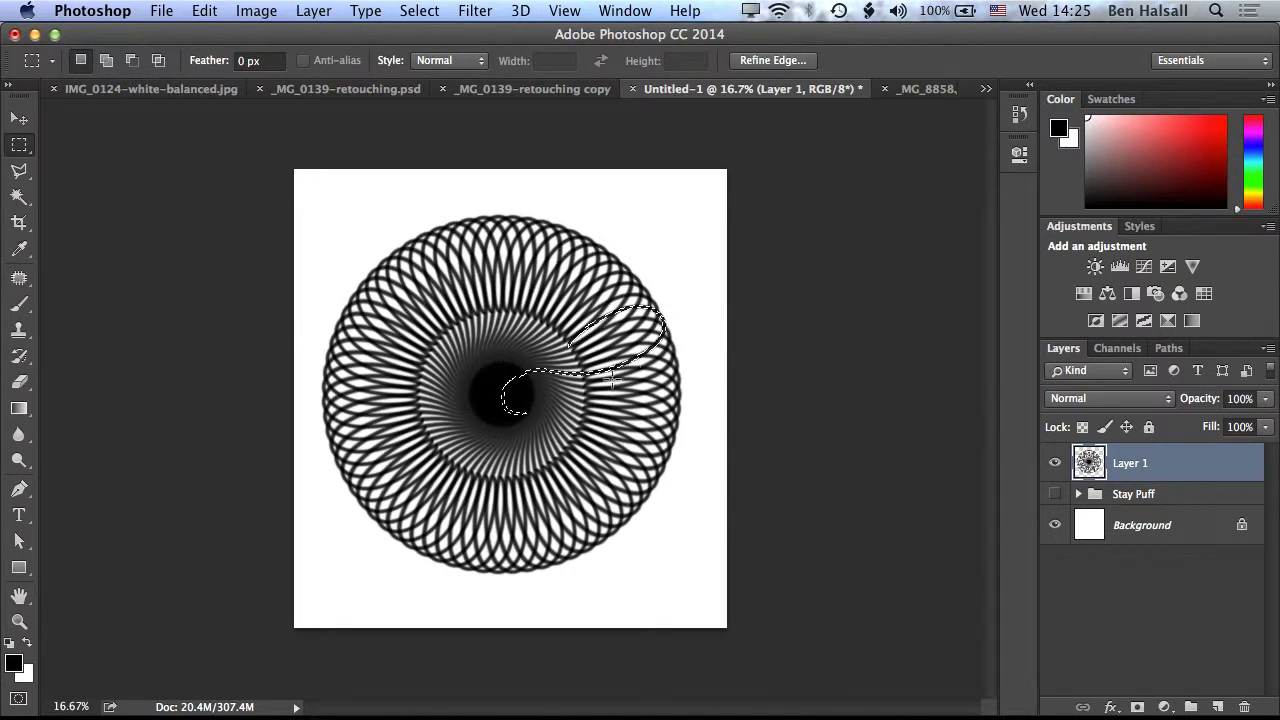
pyautogui.press('super+d')
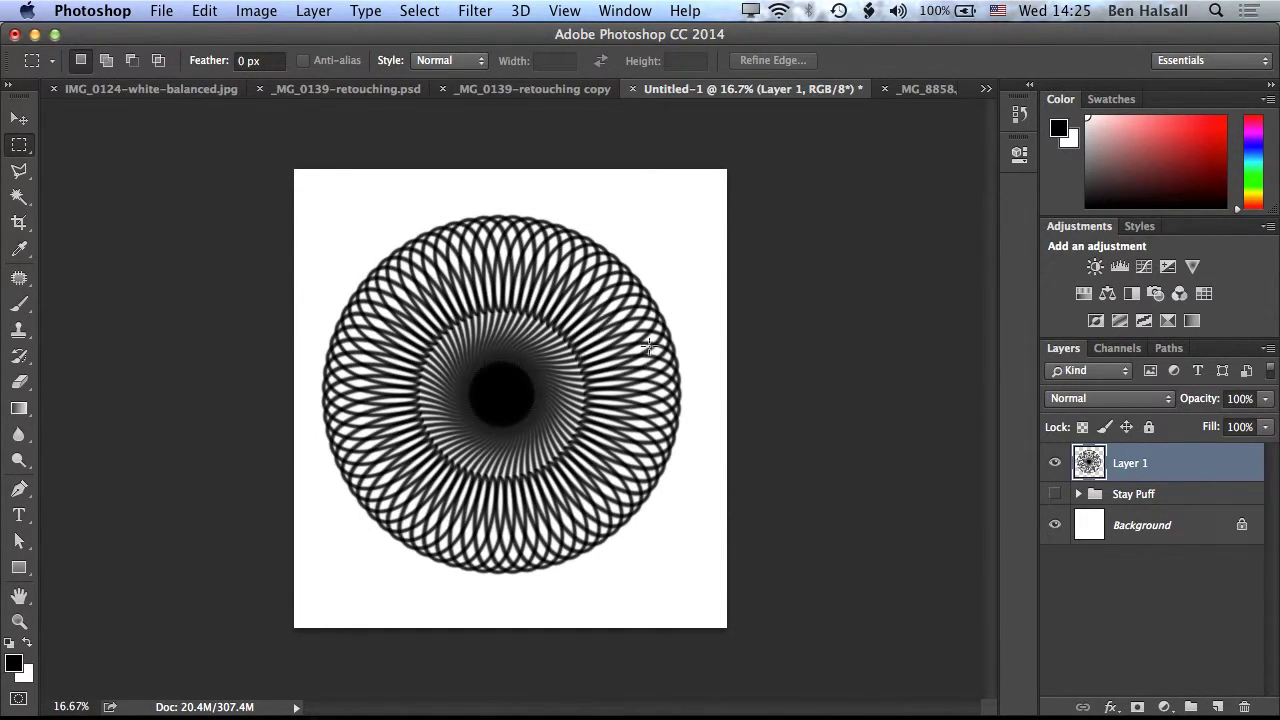
pyautogui.click(1054, 462)
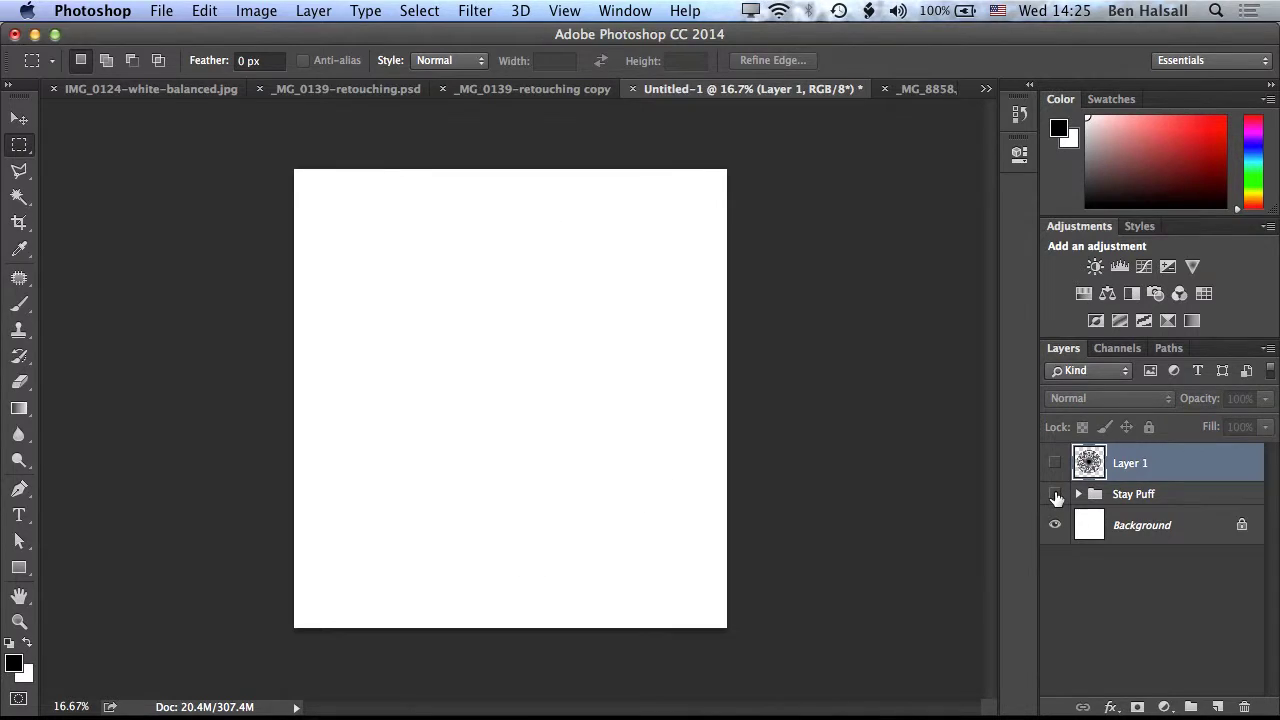
pyautogui.click(1054, 493)
pyautogui.click(1078, 494)
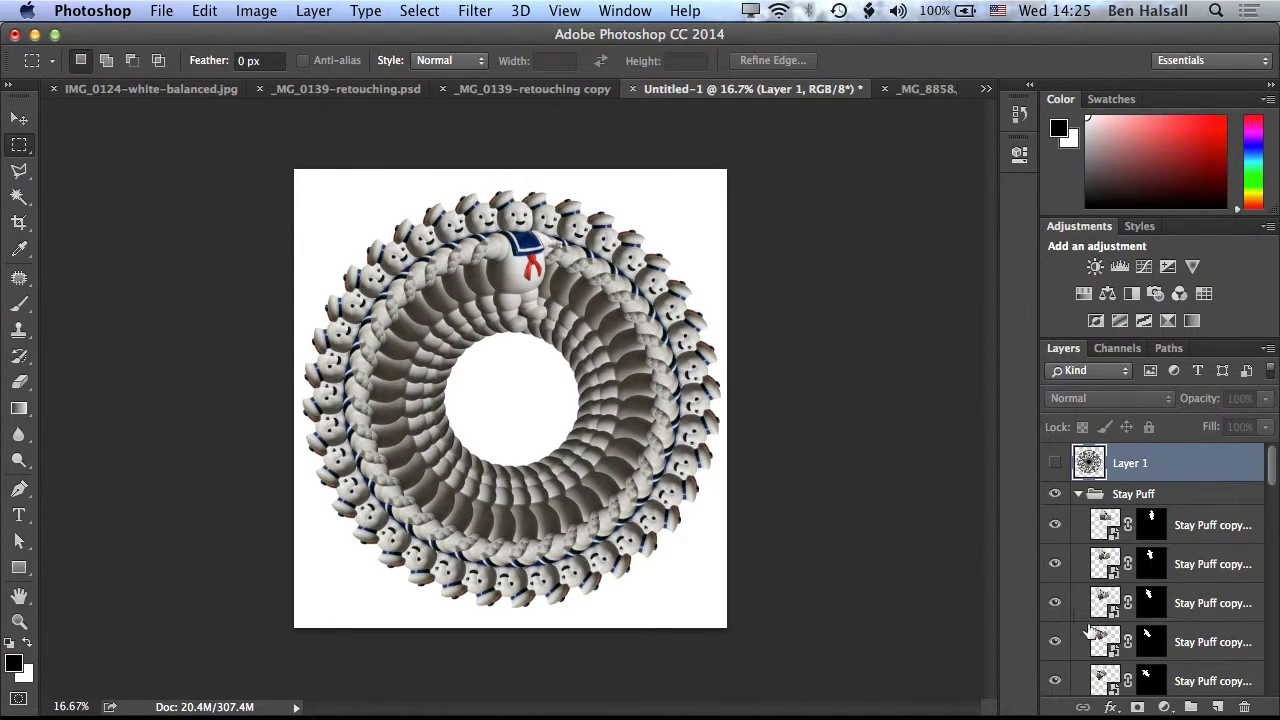
pyautogui.click(1078, 494)
pyautogui.click(1055, 463)
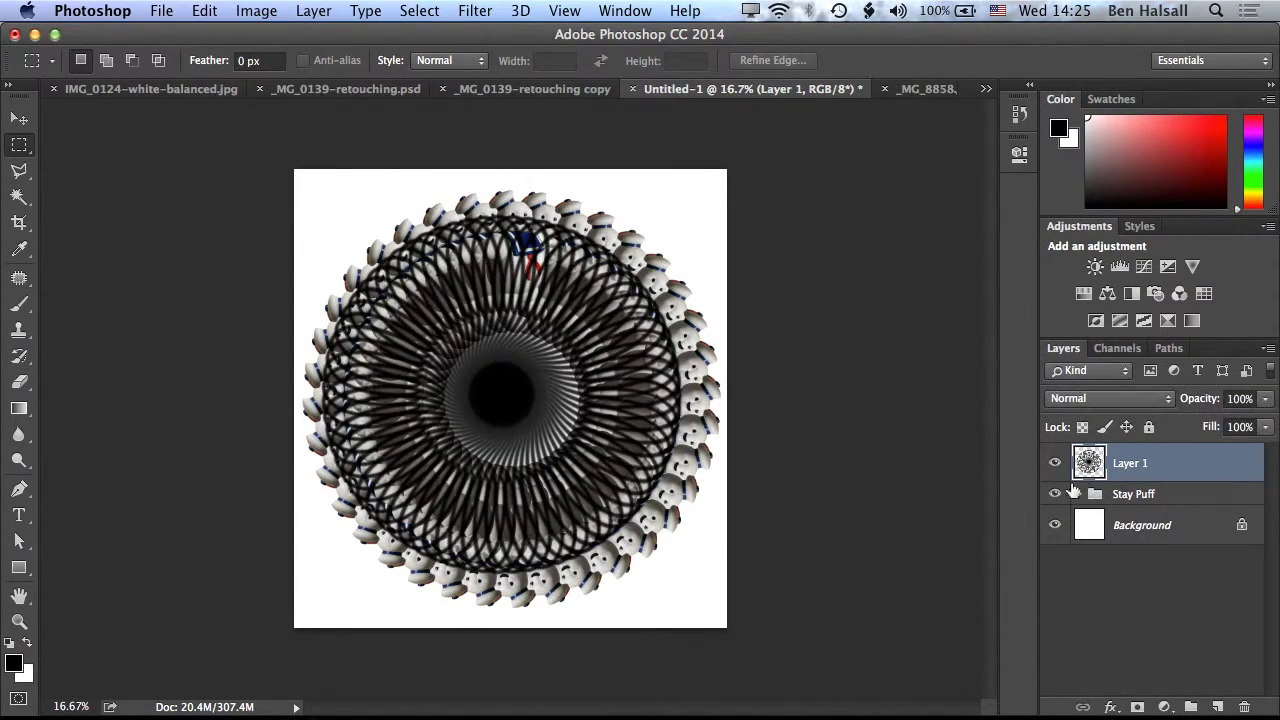
pyautogui.click(1055, 494)
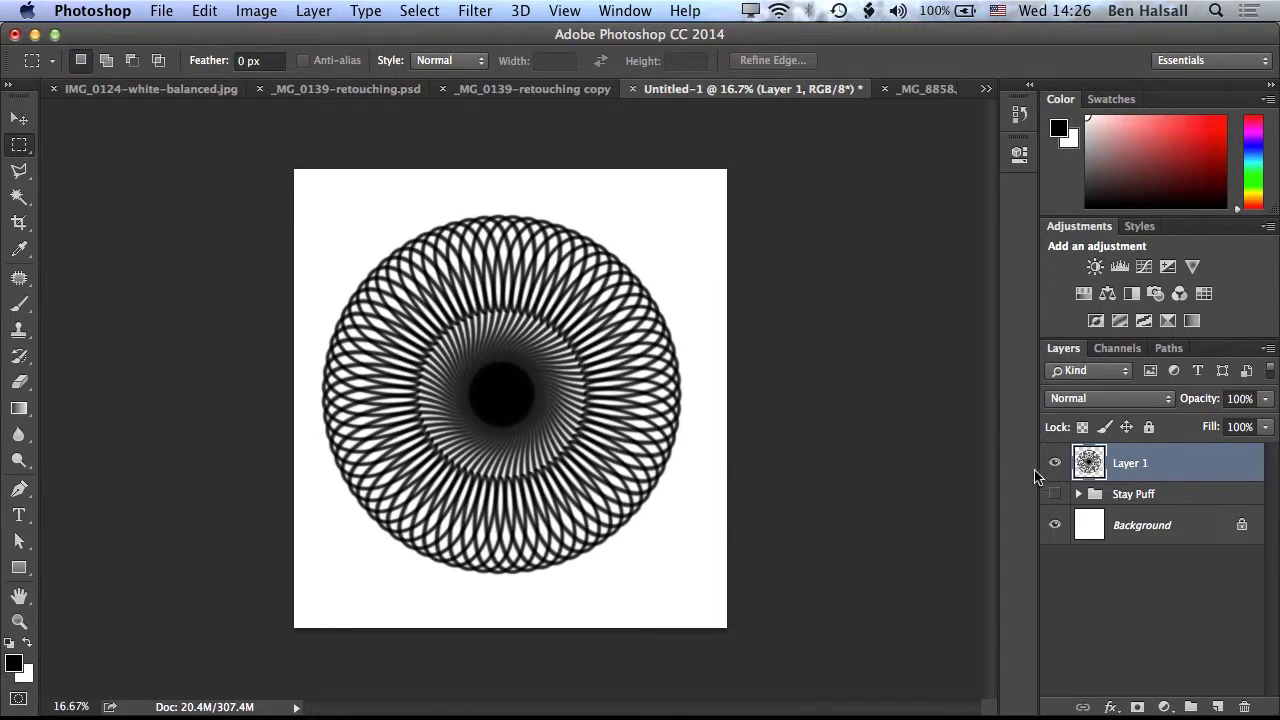
# Add Layer 2, hide the spirograph layer, and brush a cube near the top-left
pyautogui.click(1217, 707)
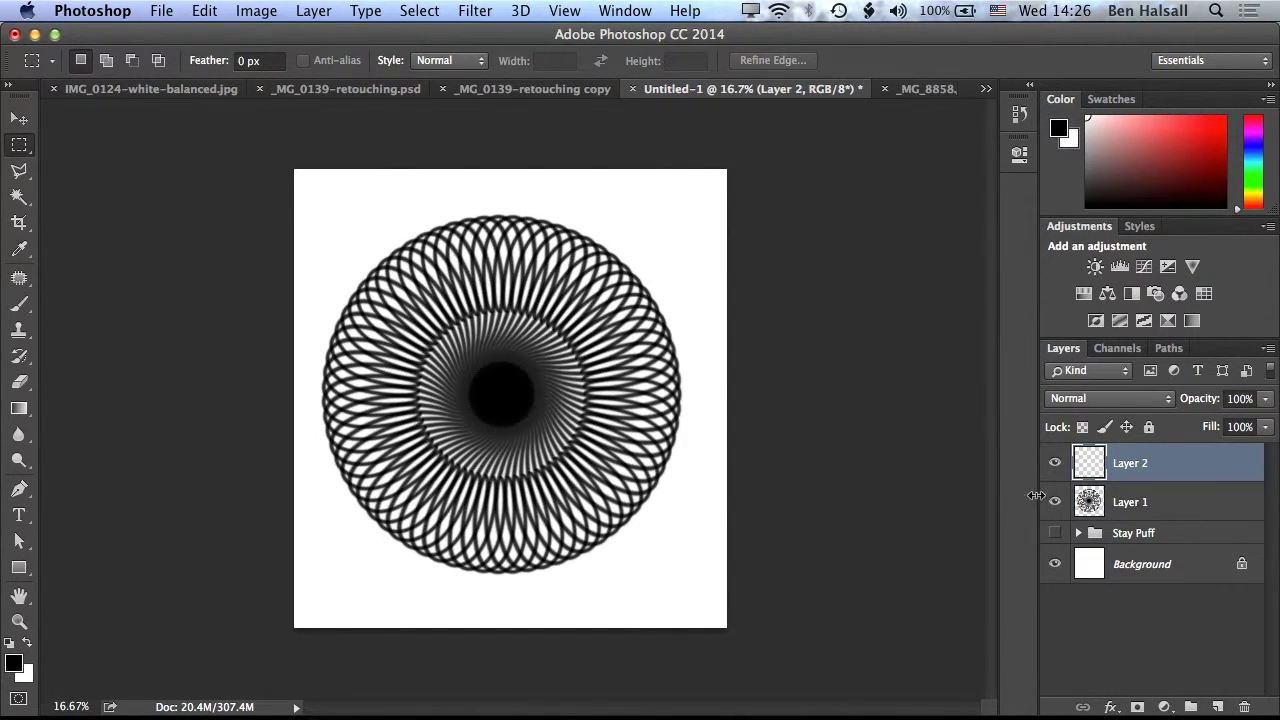
pyautogui.click(1055, 501)
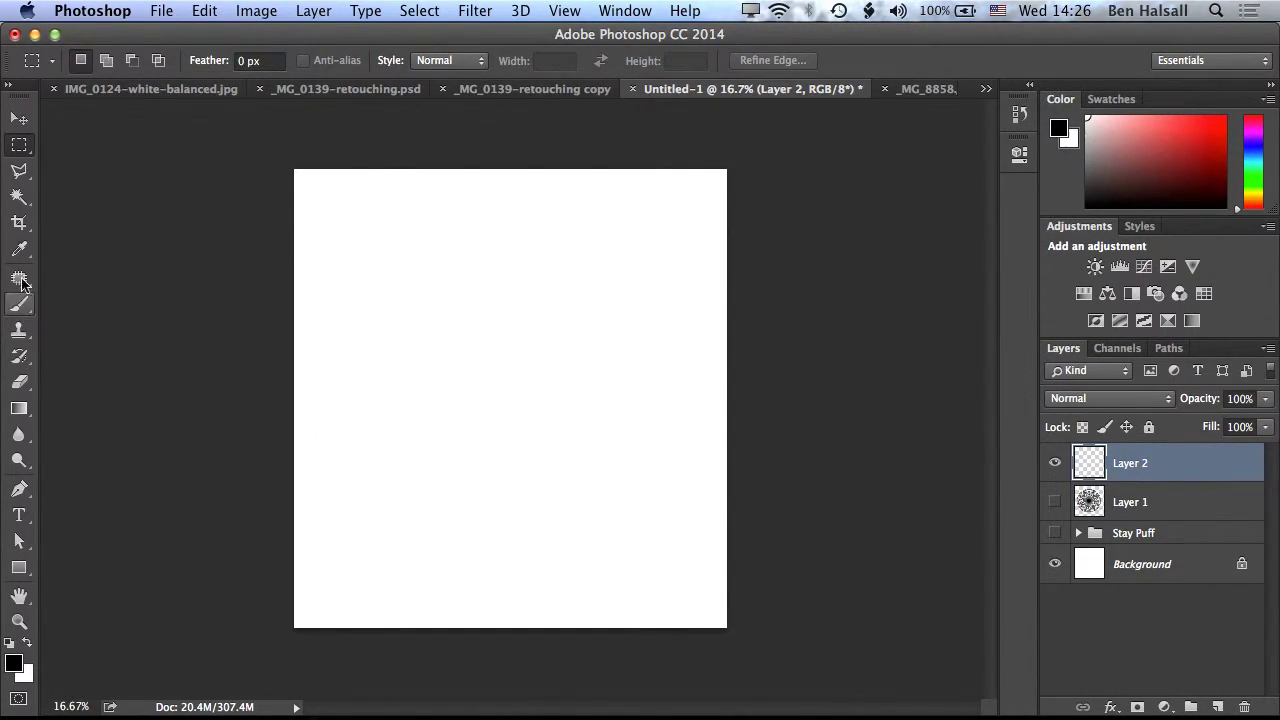
pyautogui.press('b')
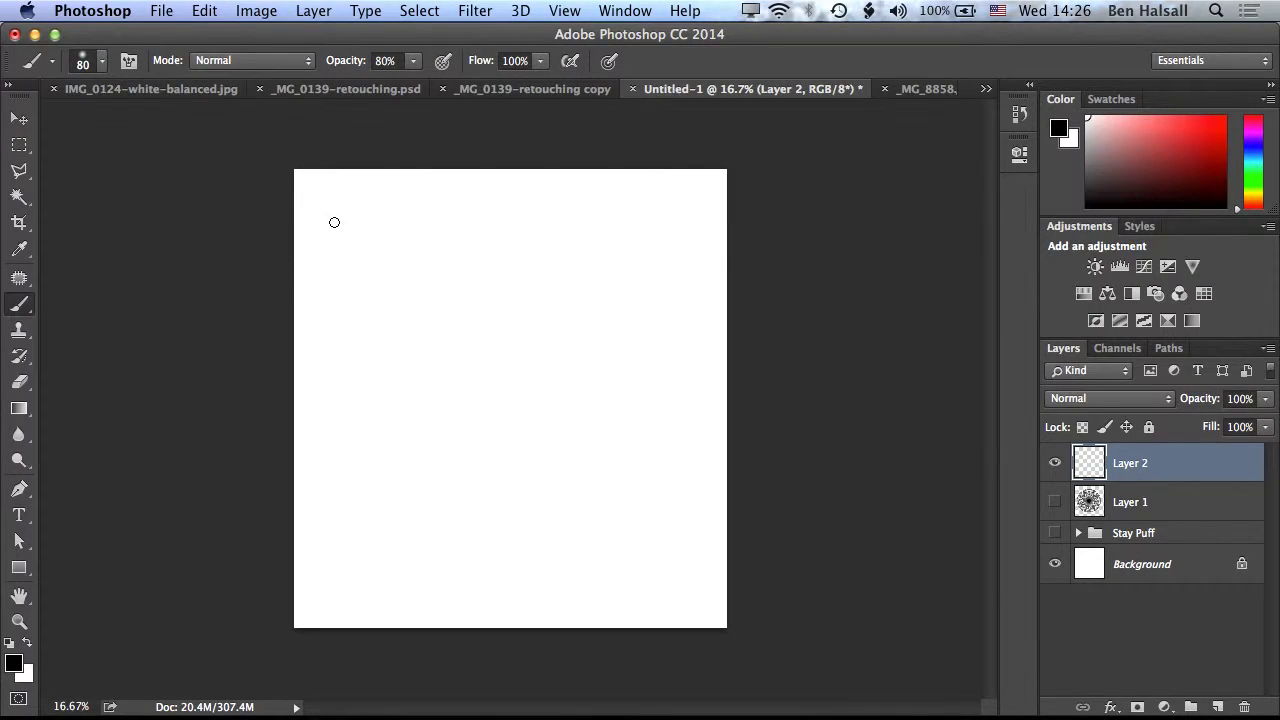
pyautogui.moveTo(338, 248)
pyautogui.mouseDown()
pyautogui.moveTo(346, 303)
pyautogui.moveTo(400, 229)
pyautogui.moveTo(451, 196)
pyautogui.moveTo(422, 293)
pyautogui.mouseUp()
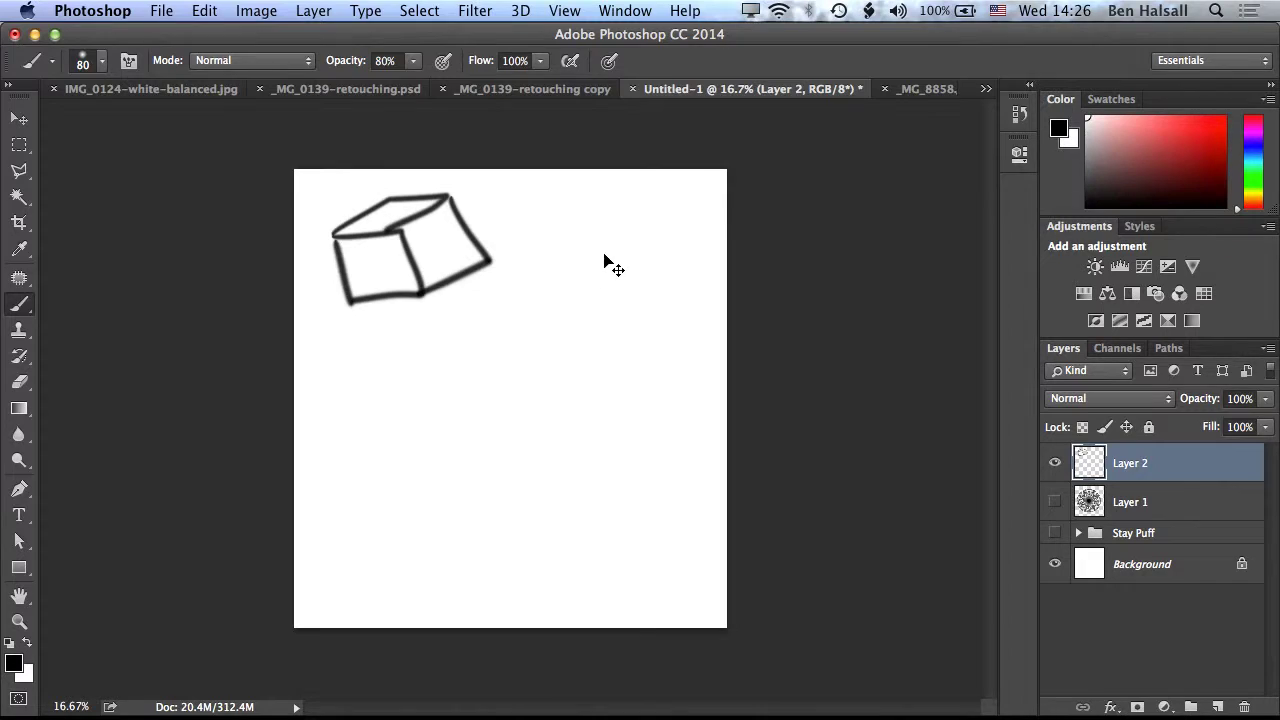
# Select the cube and scale it to 88% about a pivot near the bottom-right
pyautogui.press('m')
pyautogui.moveTo(310, 176); pyautogui.dragTo(513, 327)
pyautogui.press('super+t')
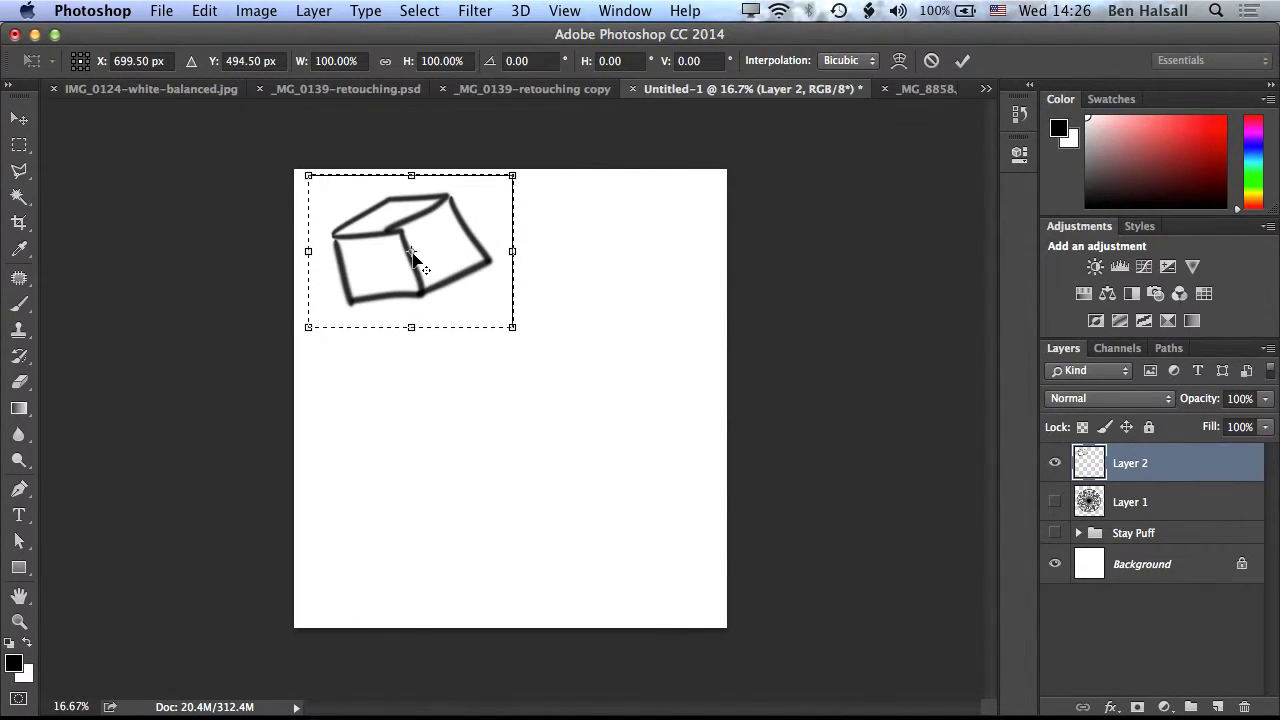
pyautogui.moveTo(413, 256); pyautogui.dragTo(705, 612)
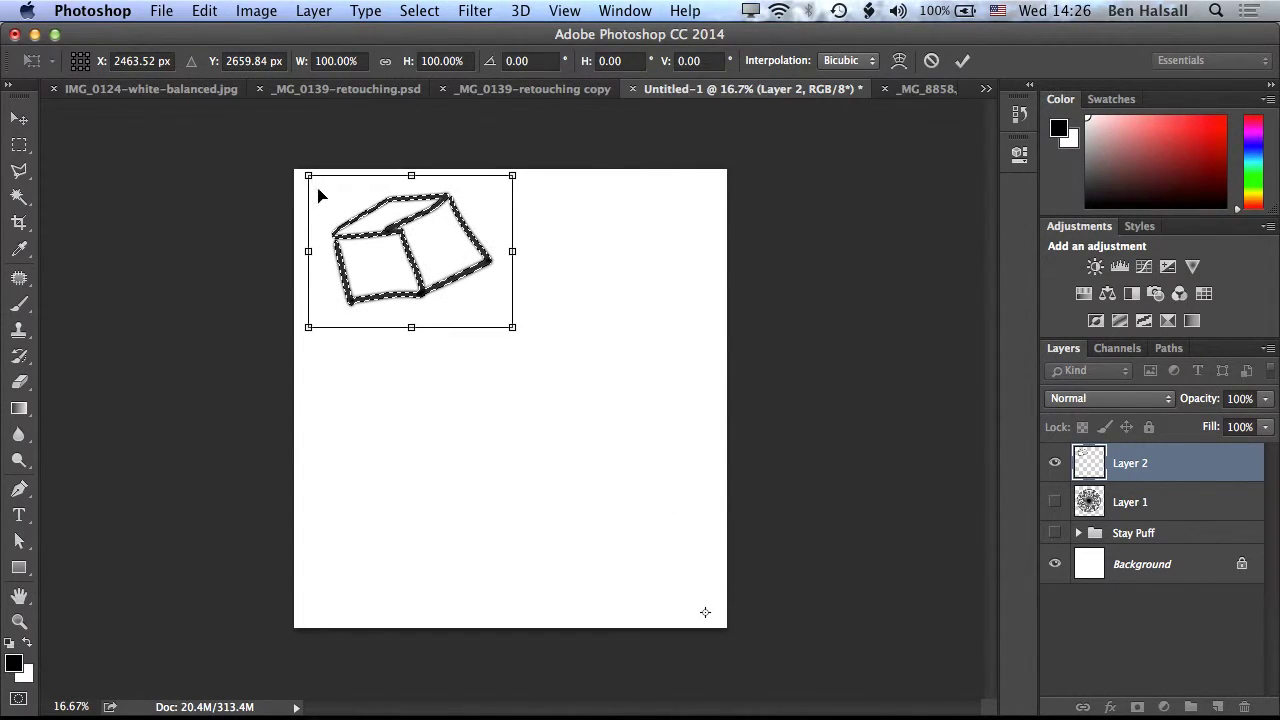
pyautogui.moveTo(307, 174); pyautogui.dragTo(327, 197)
pyautogui.press('Return')
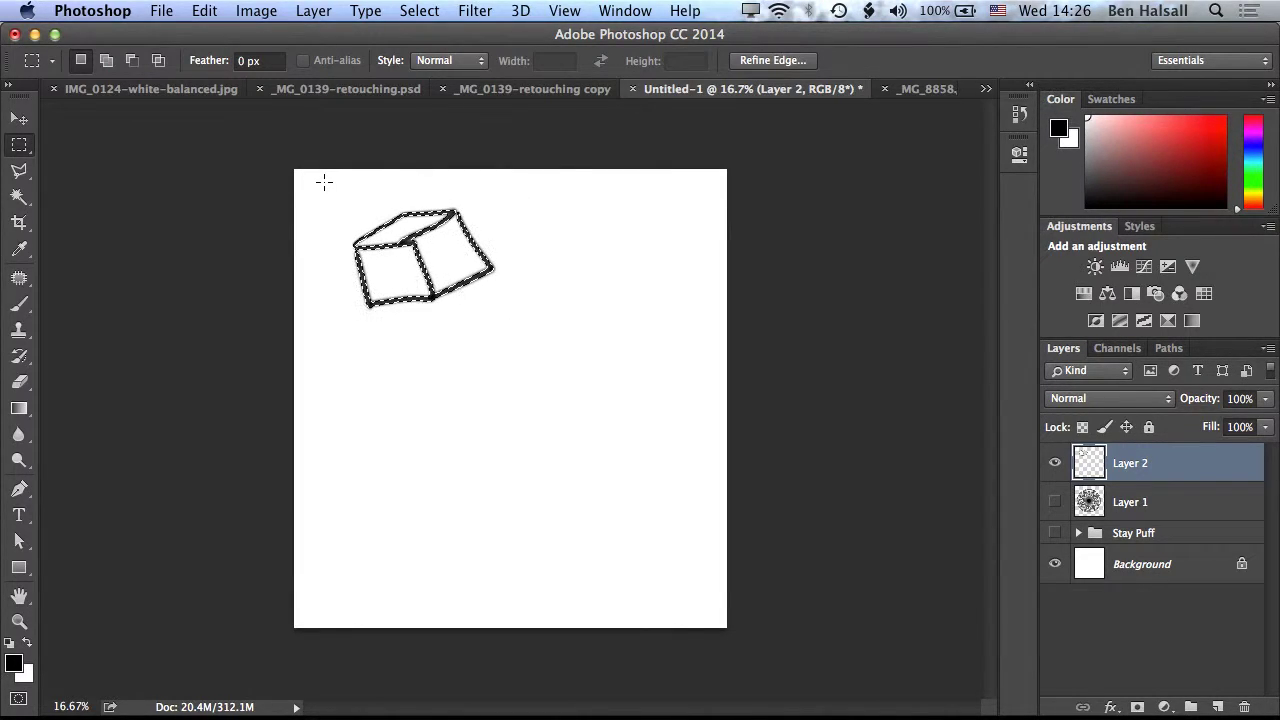
# Repeat the transform on copies to build a stack of ever-smaller cubes
pyautogui.press('shift')
pyautogui.hotkey('shift', 'alt')
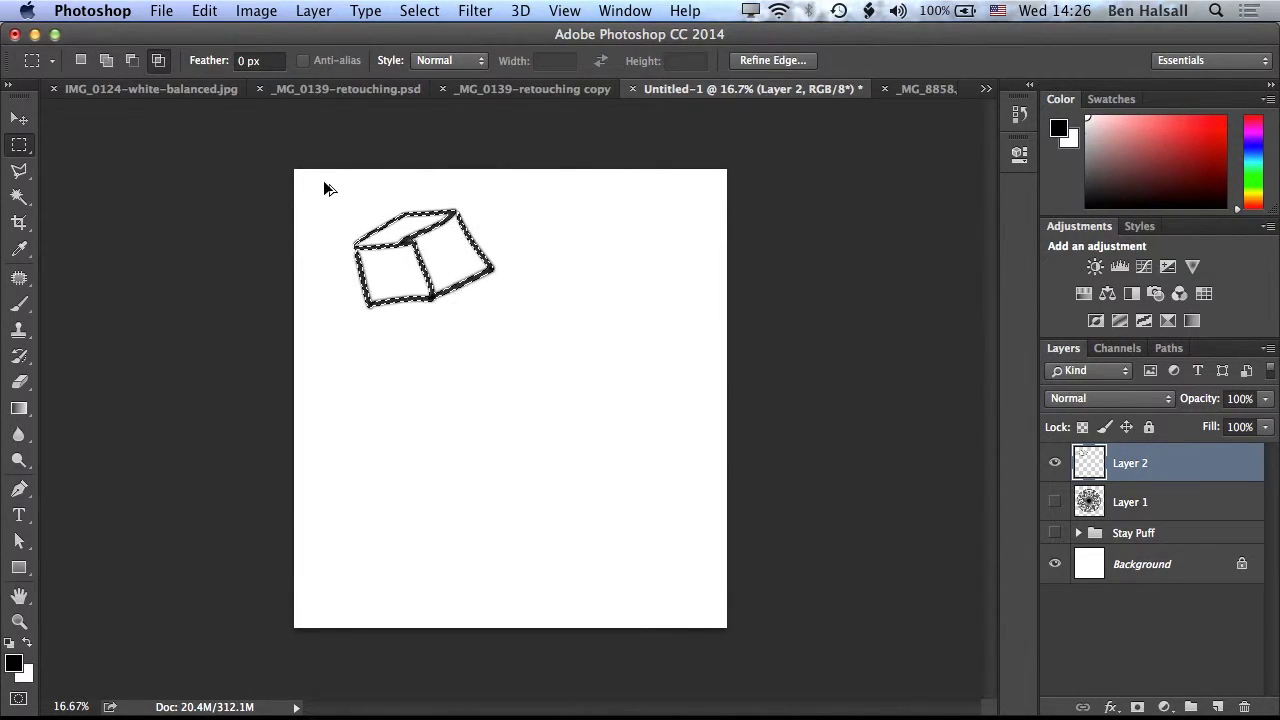
pyautogui.hotkey('ctrl', 'alt', 'shift', 't')
pyautogui.hotkey('ctrl', 'alt', 'shift', 't')
pyautogui.hotkey('ctrl', 'alt', 'shift', 't')
pyautogui.hotkey('ctrl', 'alt', 'shift', 't')
pyautogui.hotkey('ctrl', 'alt', 'shift', 't')
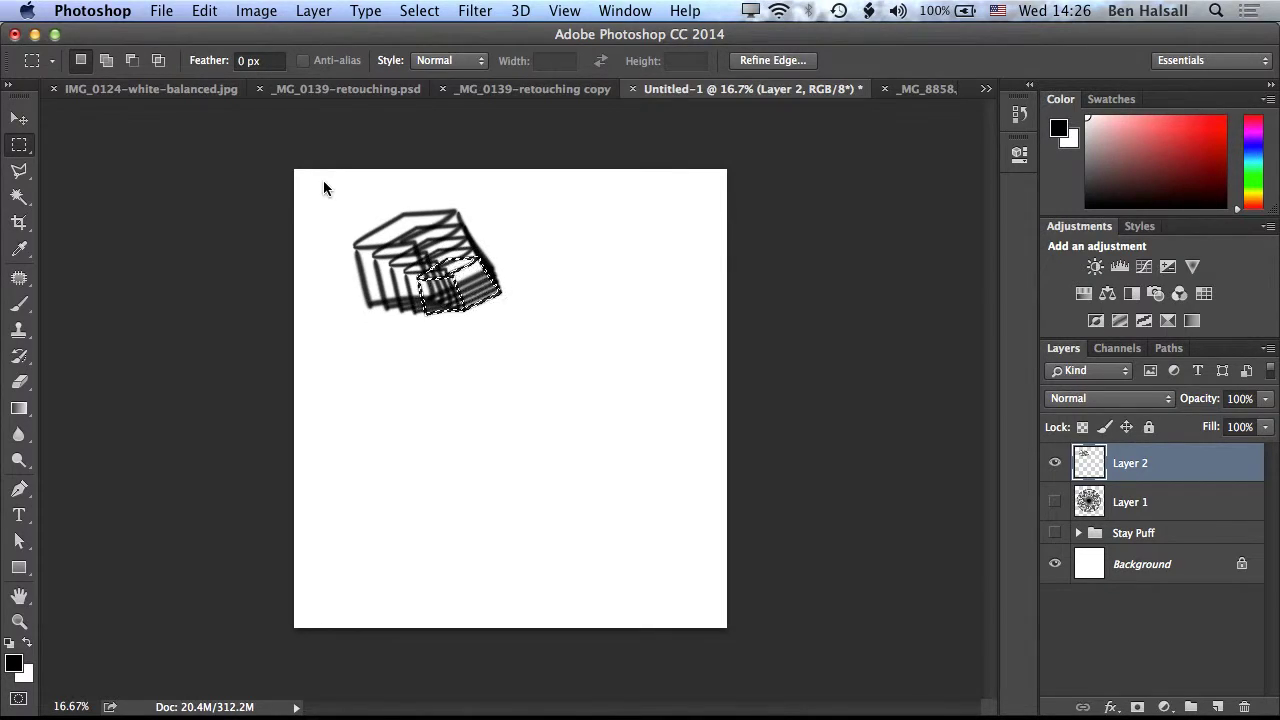
pyautogui.hotkey('ctrl', 'alt', 'shift', 't')
pyautogui.hotkey('ctrl', 'alt', 'shift', 't')
pyautogui.hotkey('ctrl', 'alt', 'shift', 't')
pyautogui.hotkey('ctrl', 'alt', 'shift', 't')
pyautogui.hotkey('ctrl', 'alt', 'shift', 't')
pyautogui.hotkey('ctrl', 'alt', 'shift', 't')
pyautogui.hotkey('ctrl', 'alt', 'shift', 't')
pyautogui.hotkey('ctrl', 'alt', 'shift', 't')
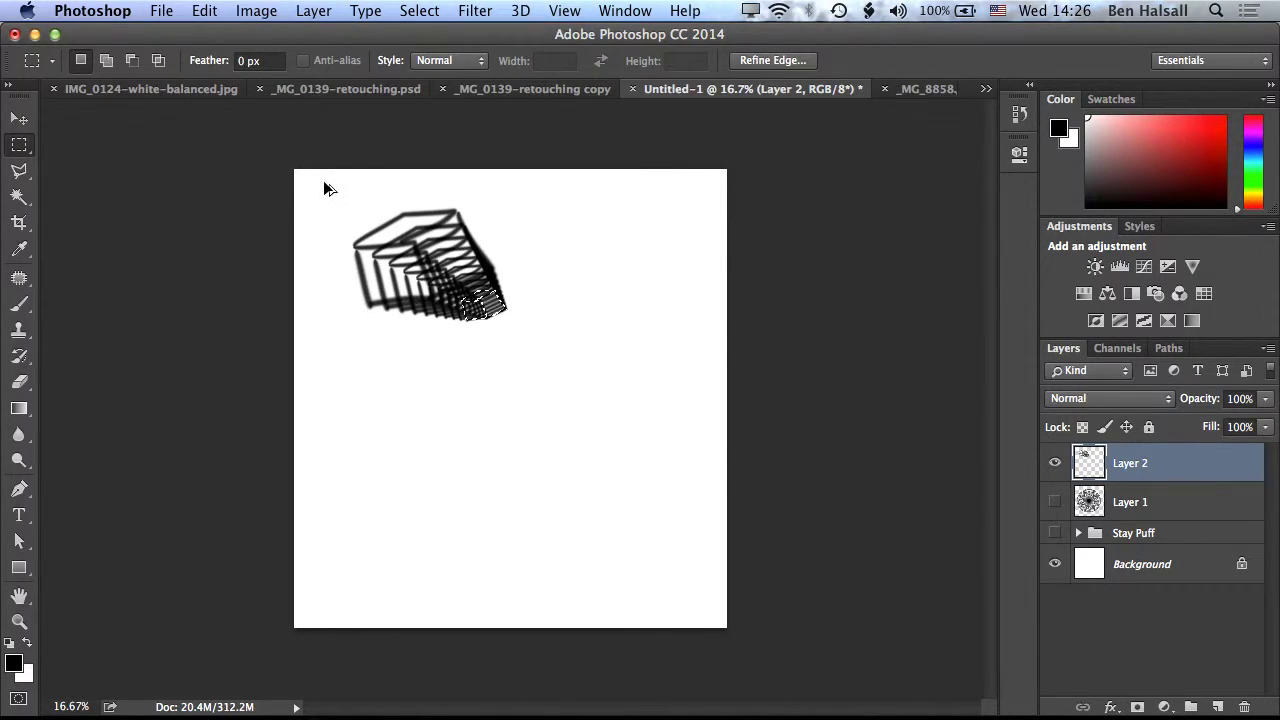
pyautogui.hotkey('ctrl', 'alt', 'shift', 't')
pyautogui.hotkey('ctrl', 'alt', 'shift', 't')
pyautogui.hotkey('ctrl', 'alt', 'shift', 't')
pyautogui.hotkey('ctrl', 'alt', 'shift', 't')
pyautogui.hotkey('ctrl', 'alt', 'shift', 't')
pyautogui.hotkey('ctrl', 'alt', 'shift', 't')
pyautogui.hotkey('ctrl', 'alt', 'shift', 't')
pyautogui.hotkey('ctrl', 'alt', 'shift', 't')
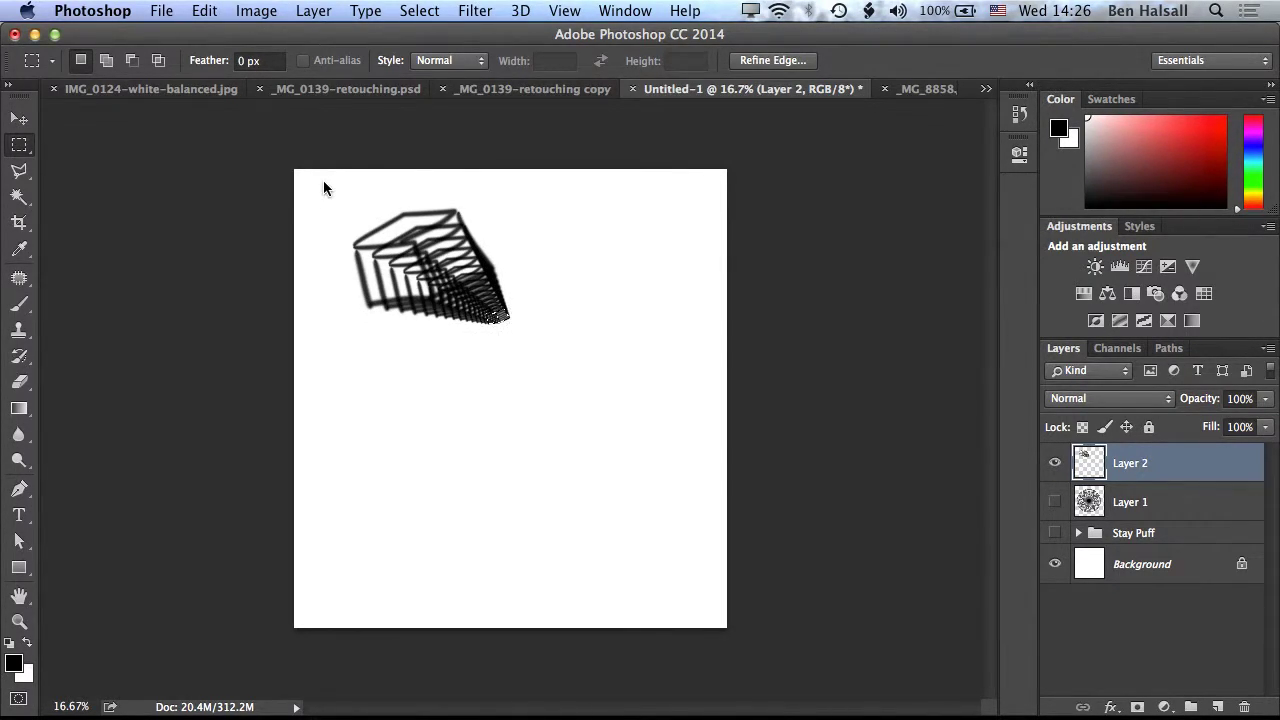
pyautogui.hotkey('ctrl', 'alt', 'shift', 't')
pyautogui.hotkey('ctrl', 'alt', 'shift', 't')
# Add Layer 3, hide the cube layer, and brush a freehand ellipse near the top-left
pyautogui.click(1217, 706)
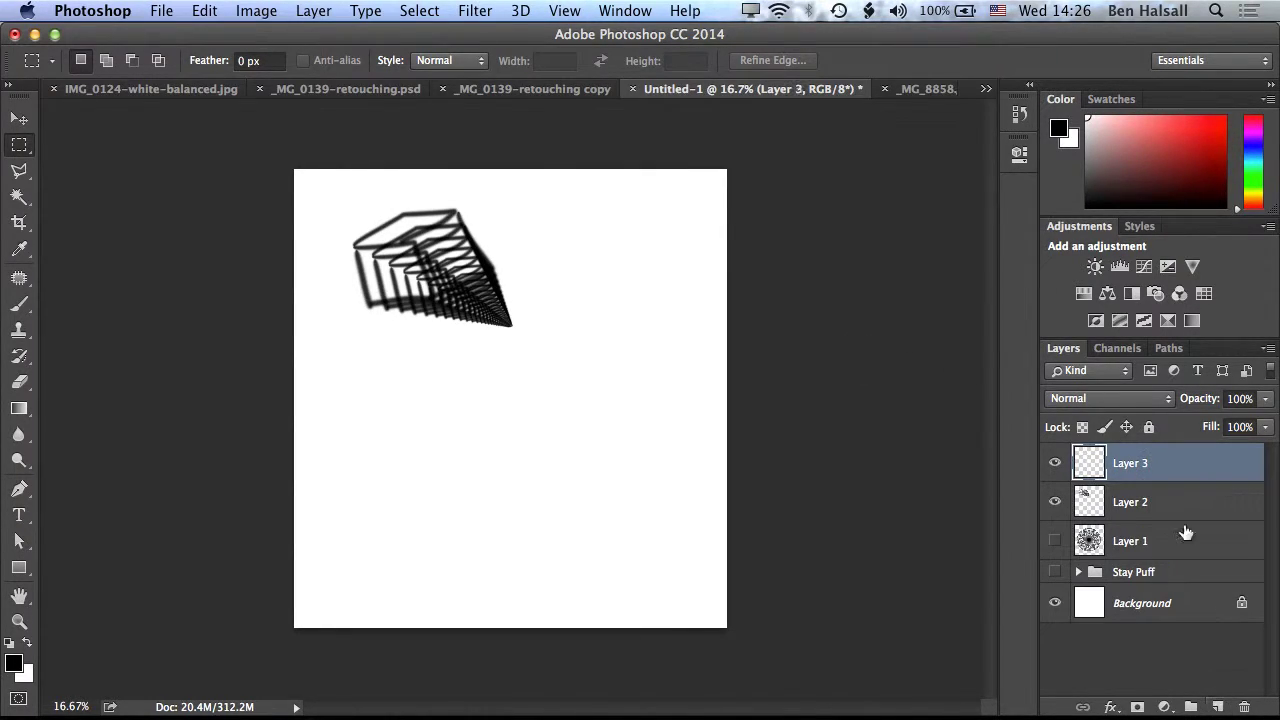
pyautogui.click(1054, 502)
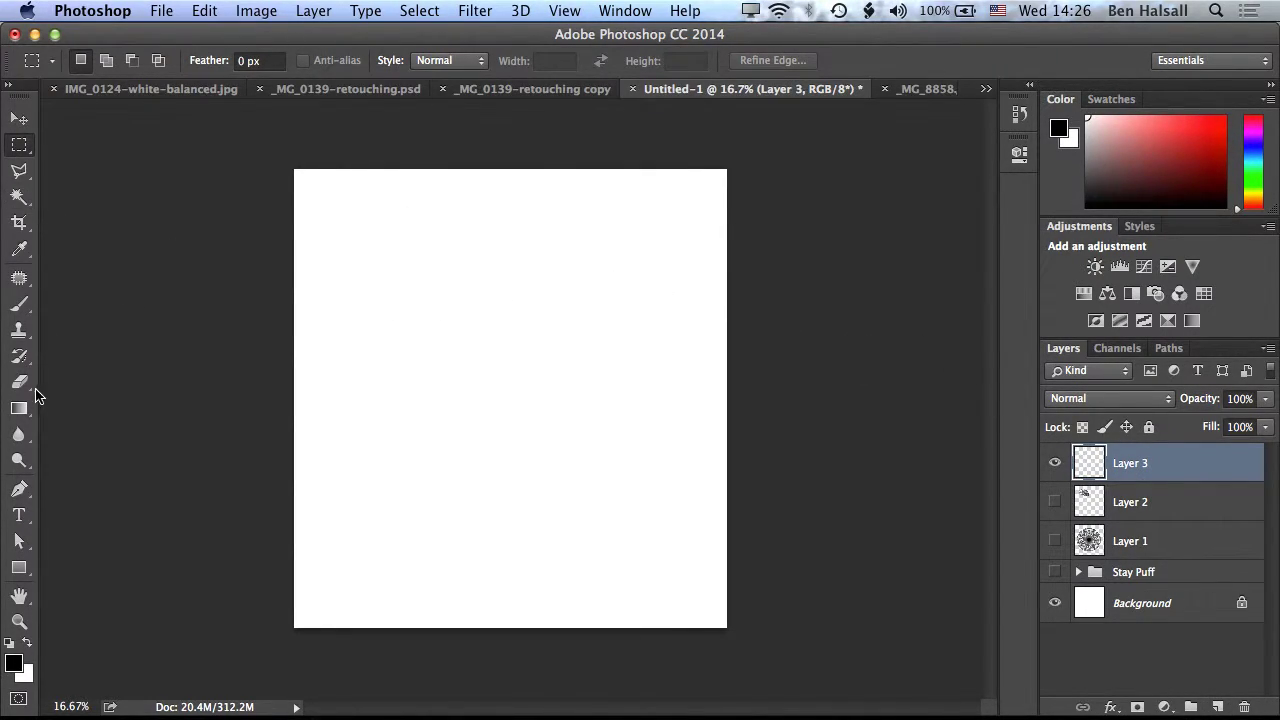
pyautogui.click(19, 304)
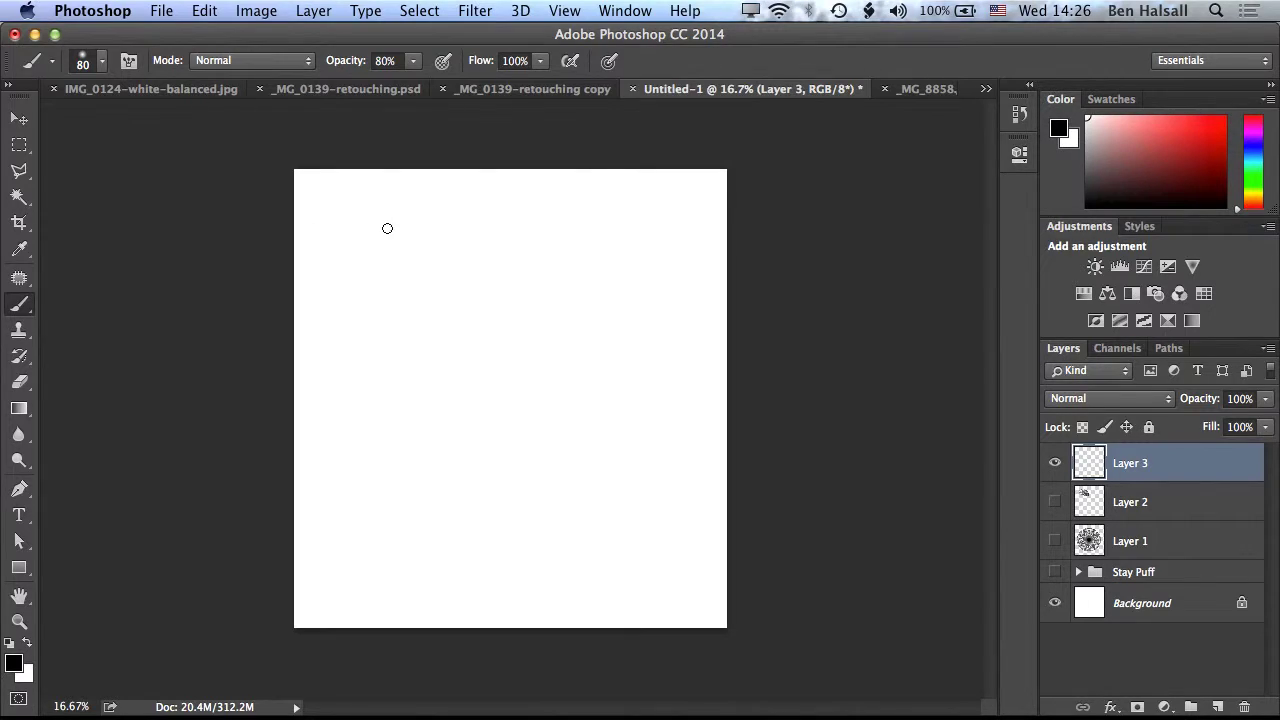
pyautogui.moveTo(408, 225)
pyautogui.mouseDown()
pyautogui.moveTo(366, 230)
pyautogui.moveTo(406, 225)
pyautogui.mouseUp()
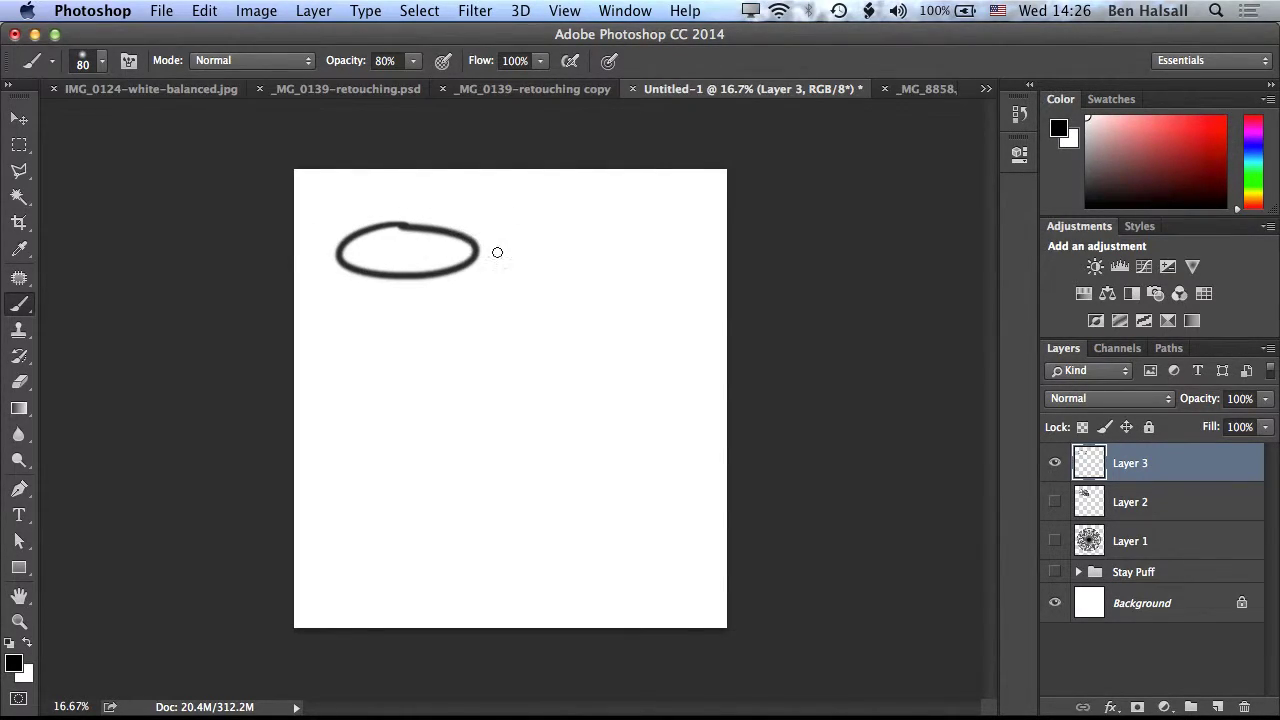
# Rotate the ellipse 3.75° about a reference point moved below it
pyautogui.press('super+t')
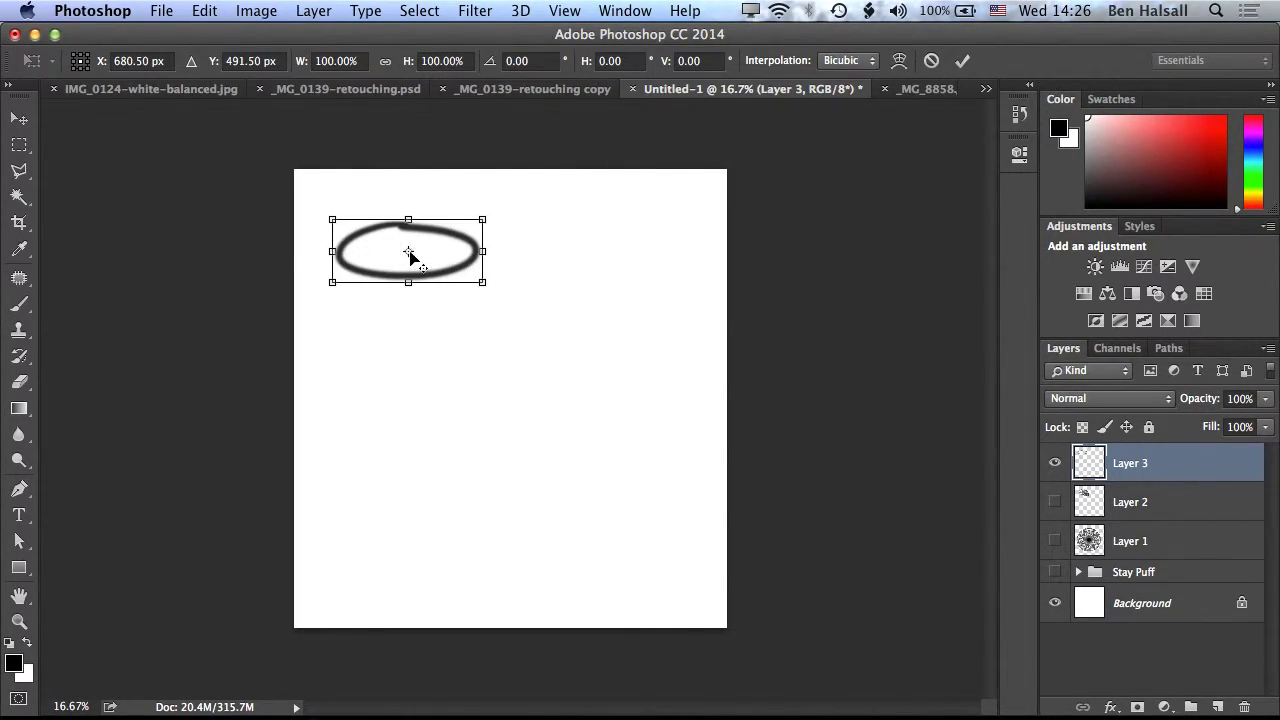
pyautogui.moveTo(409, 255); pyautogui.dragTo(489, 379)
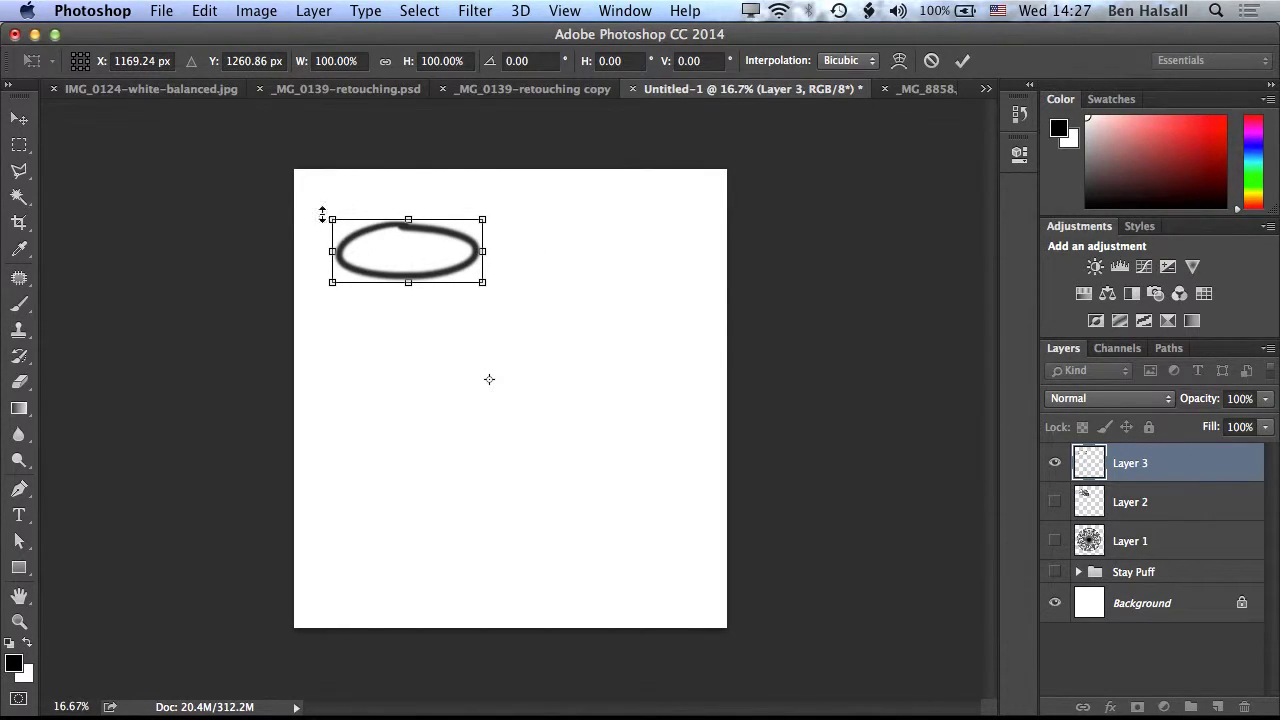
pyautogui.moveTo(315, 209); pyautogui.dragTo(366, 212)
pyautogui.press('Return')
# Repeat the transform on copies until the ellipse trail reaches copy 31
pyautogui.press('b')
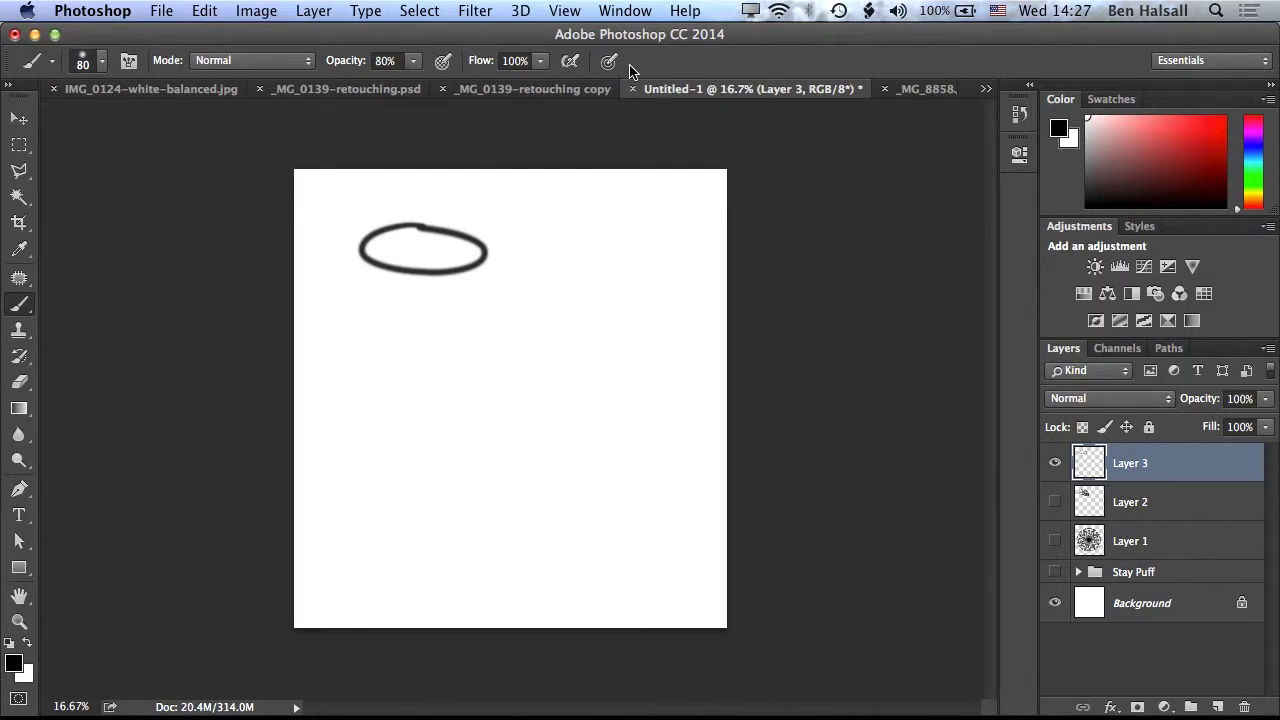
pyautogui.press('super+alt+shift+t')
pyautogui.press('super+alt+shift+t')
pyautogui.press('super+alt+shift+t')
pyautogui.press('super+alt+shift+t')
pyautogui.press('super+alt+shift+t')
pyautogui.press('super+alt+shift+t')
pyautogui.press('super+alt+shift+t')
pyautogui.press('super+alt+shift+t')
pyautogui.press('super+alt+shift+t')
pyautogui.press('super+alt+shift+t')
pyautogui.press('super+alt+shift+t')
pyautogui.press('super+alt+shift+t')
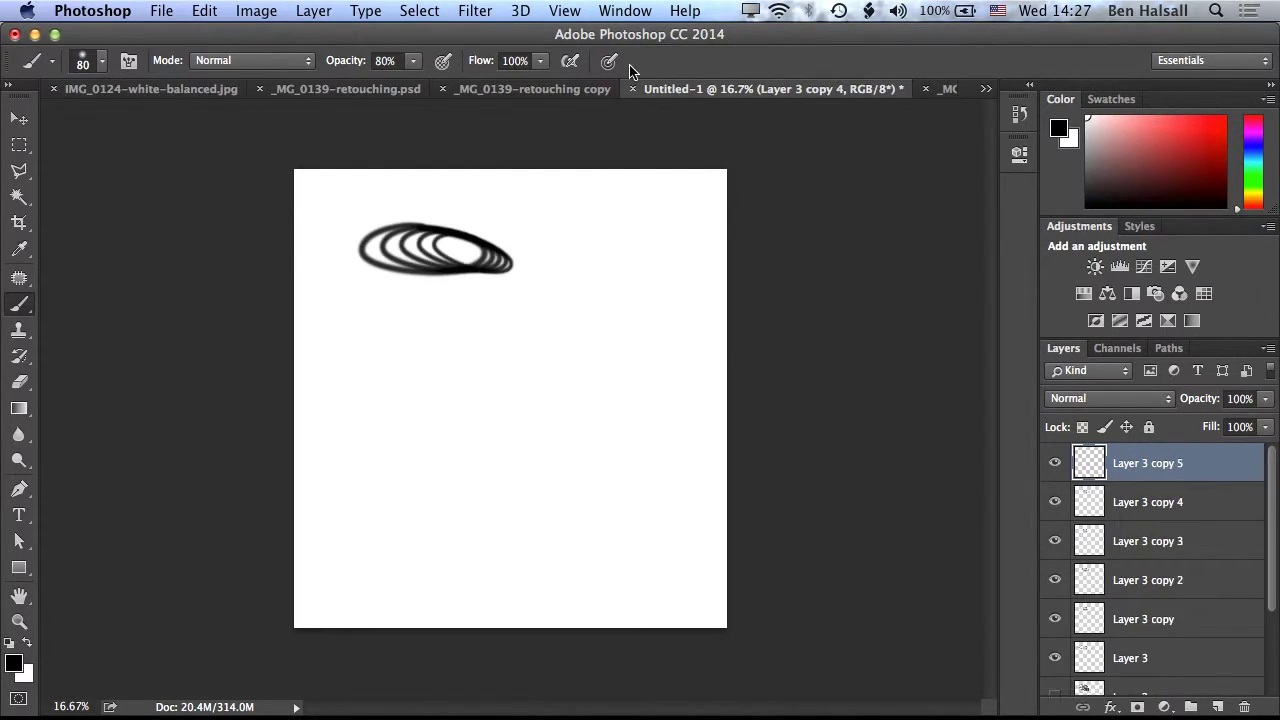
pyautogui.press('super+alt+shift+t')
pyautogui.press('super+alt+shift+t')
pyautogui.press('super+alt+shift+t')
pyautogui.press('super+alt+shift+t')
pyautogui.press('super+alt+shift+t')
pyautogui.press('super+alt+shift+t')
pyautogui.press('super+alt+shift+t')
pyautogui.press('super+alt+shift+t')
pyautogui.press('super+alt+shift+t')
pyautogui.press('super+alt+shift+t')
pyautogui.press('super+alt+shift+t')
pyautogui.press('super+alt+shift+t')
pyautogui.press('super+alt+shift+t')
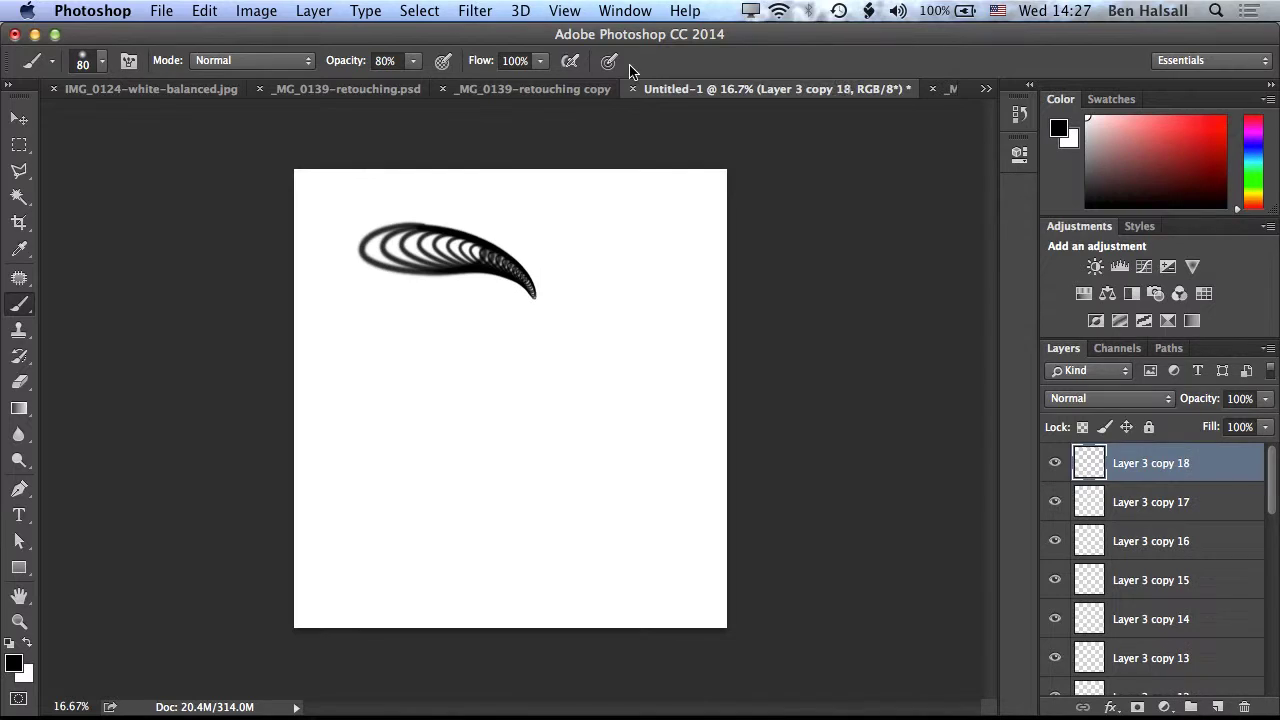
pyautogui.press('super+alt+shift+t')
pyautogui.press('super+alt+shift+t')
pyautogui.press('super+alt+shift+t')
pyautogui.press('super+alt+shift+t')
pyautogui.press('super+alt+shift+t')
pyautogui.press('super+alt+shift+t')
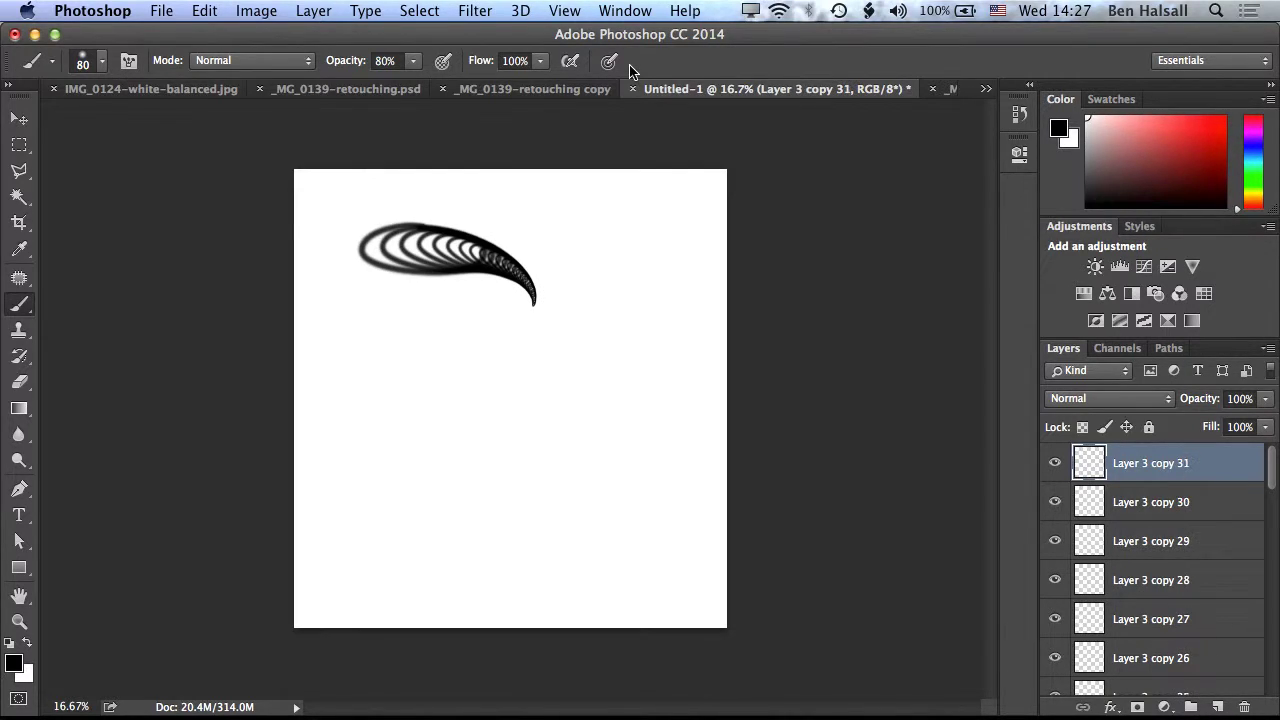